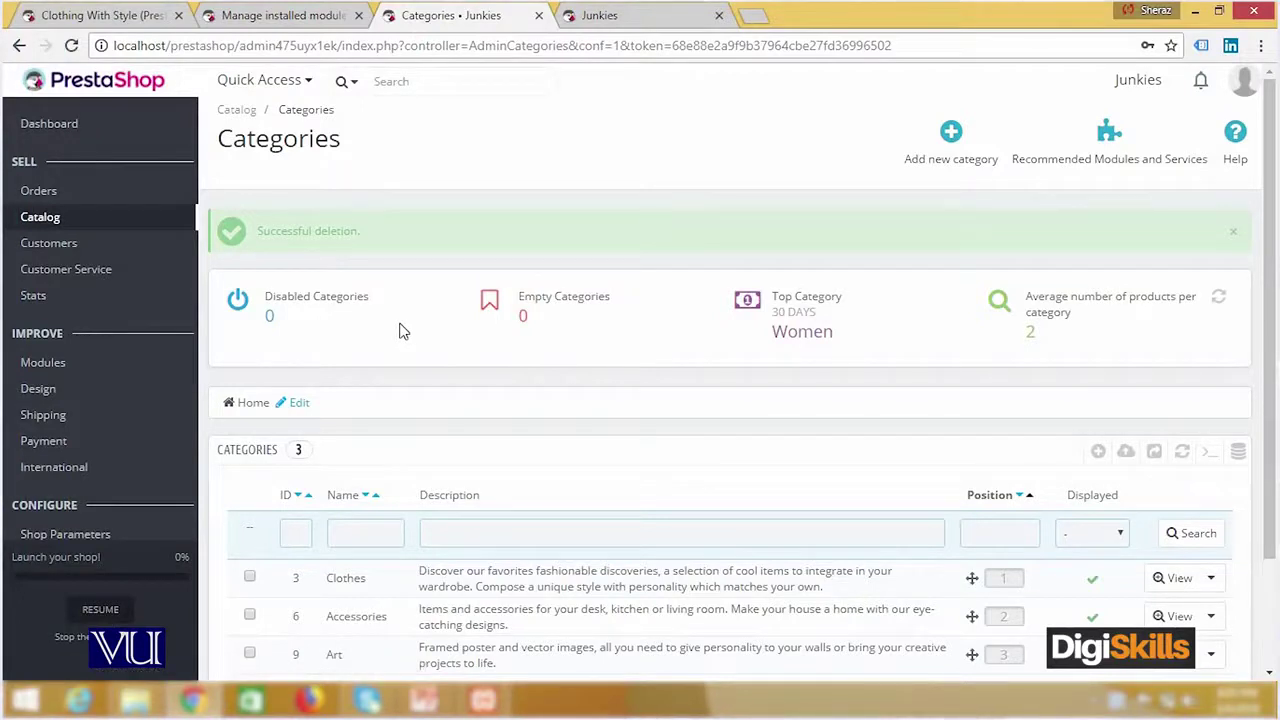
Step: Check the subcategories of Clothes and Accessories in the storefront's main menu and return to the back office
click(666, 20)
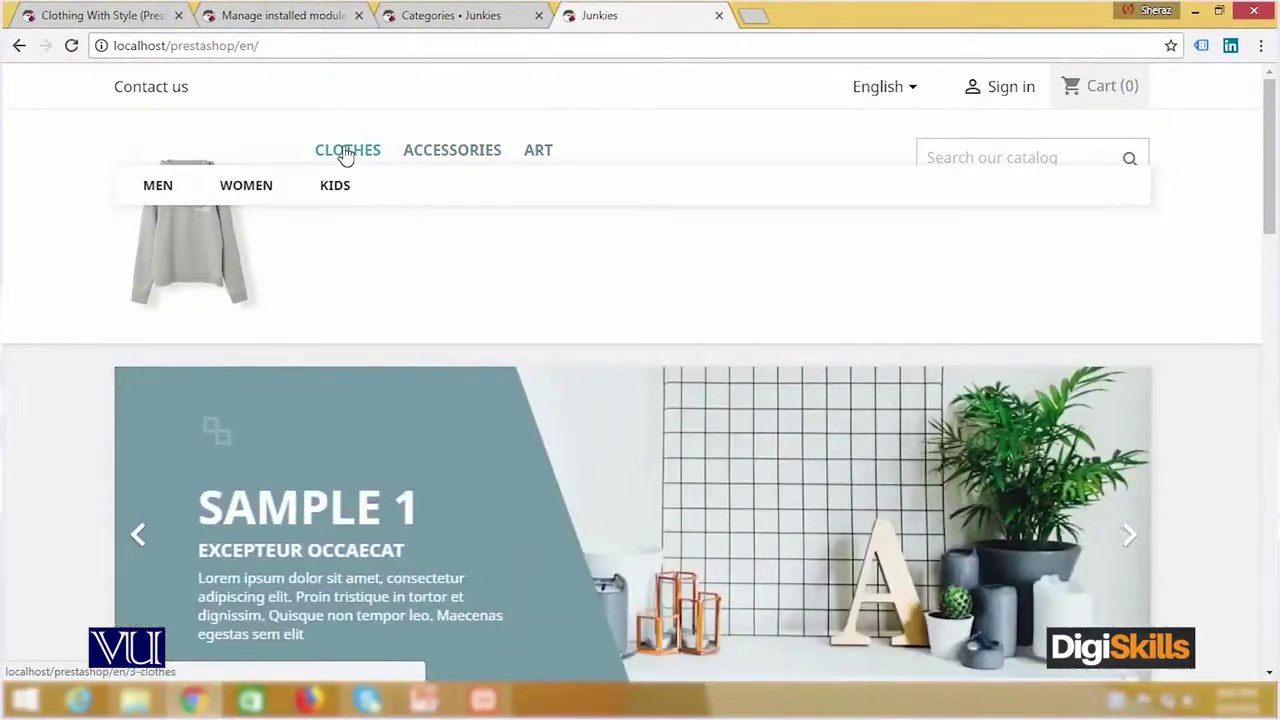
mouse_move(424, 160)
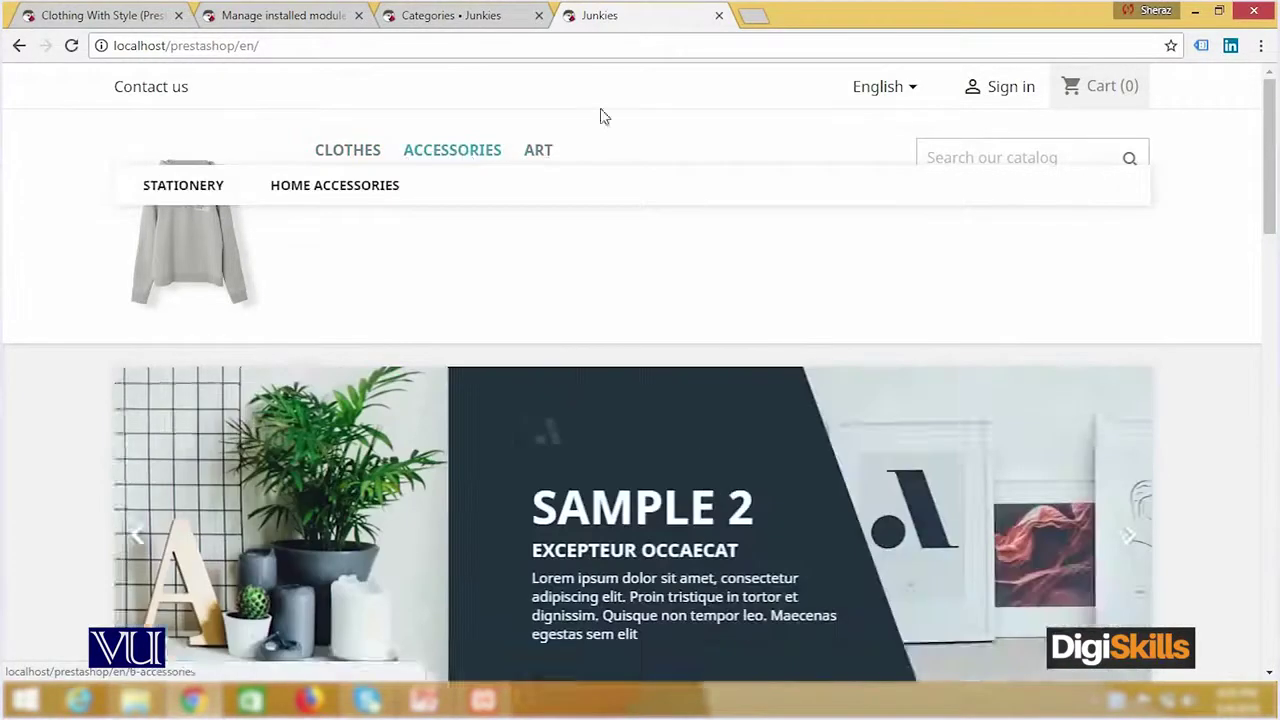
click(463, 22)
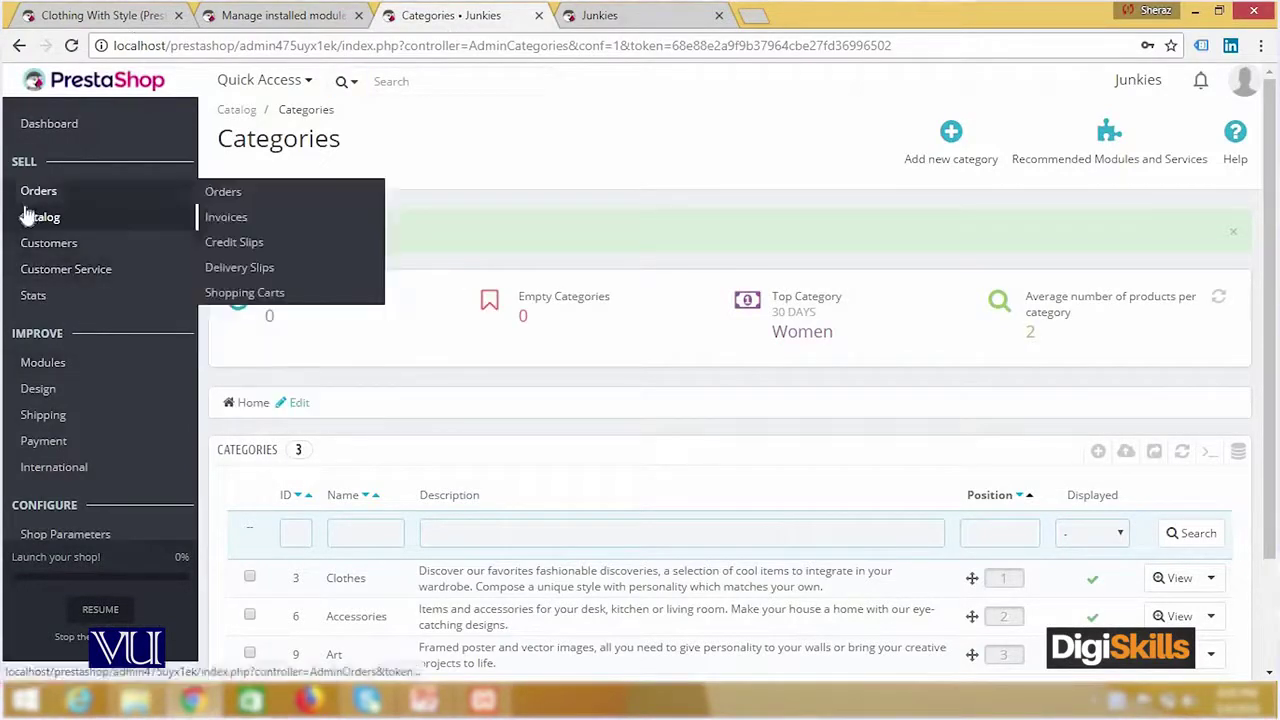
Step: Open the catalog's category list and view the actions available for the Clothes category
mouse_move(25, 219)
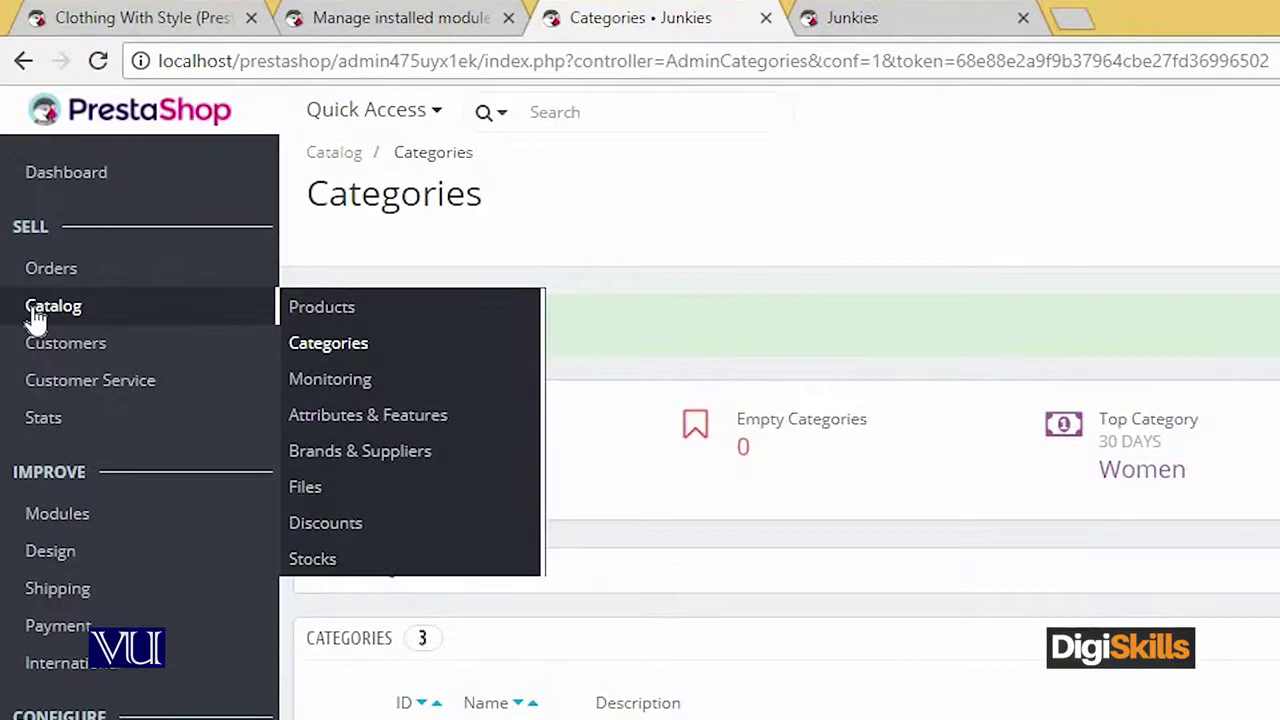
click(331, 346)
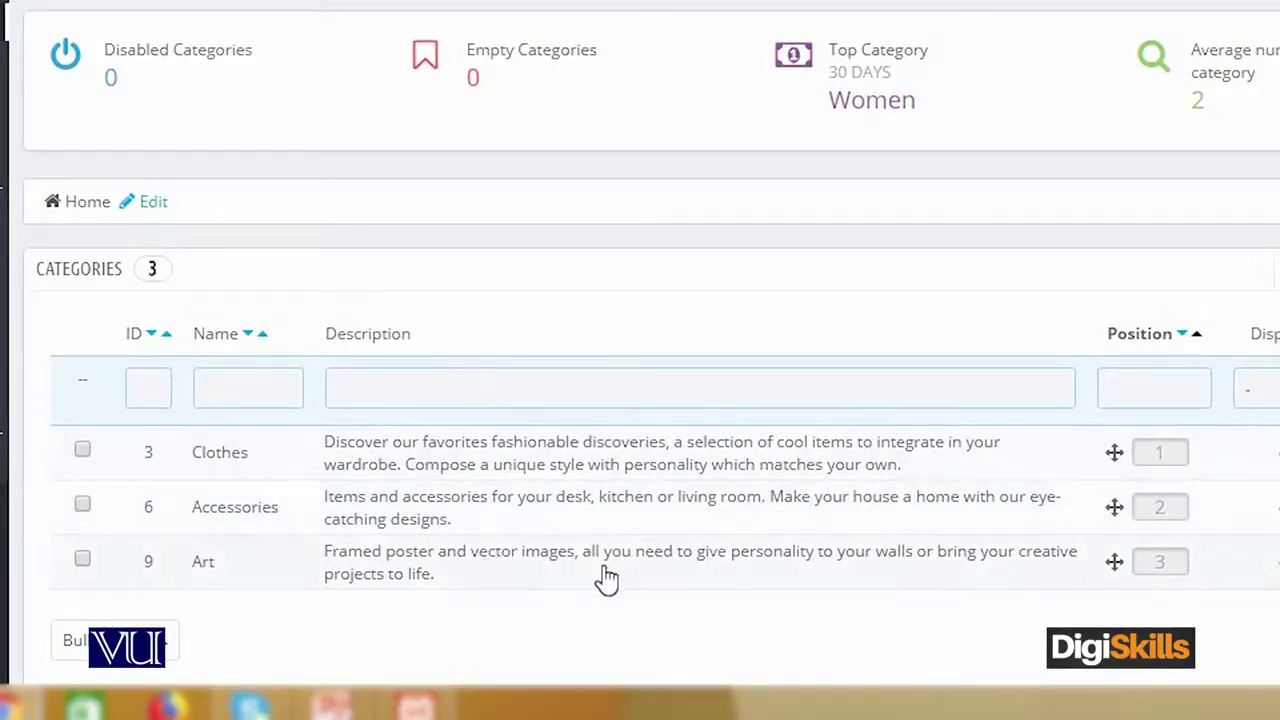
click(1194, 490)
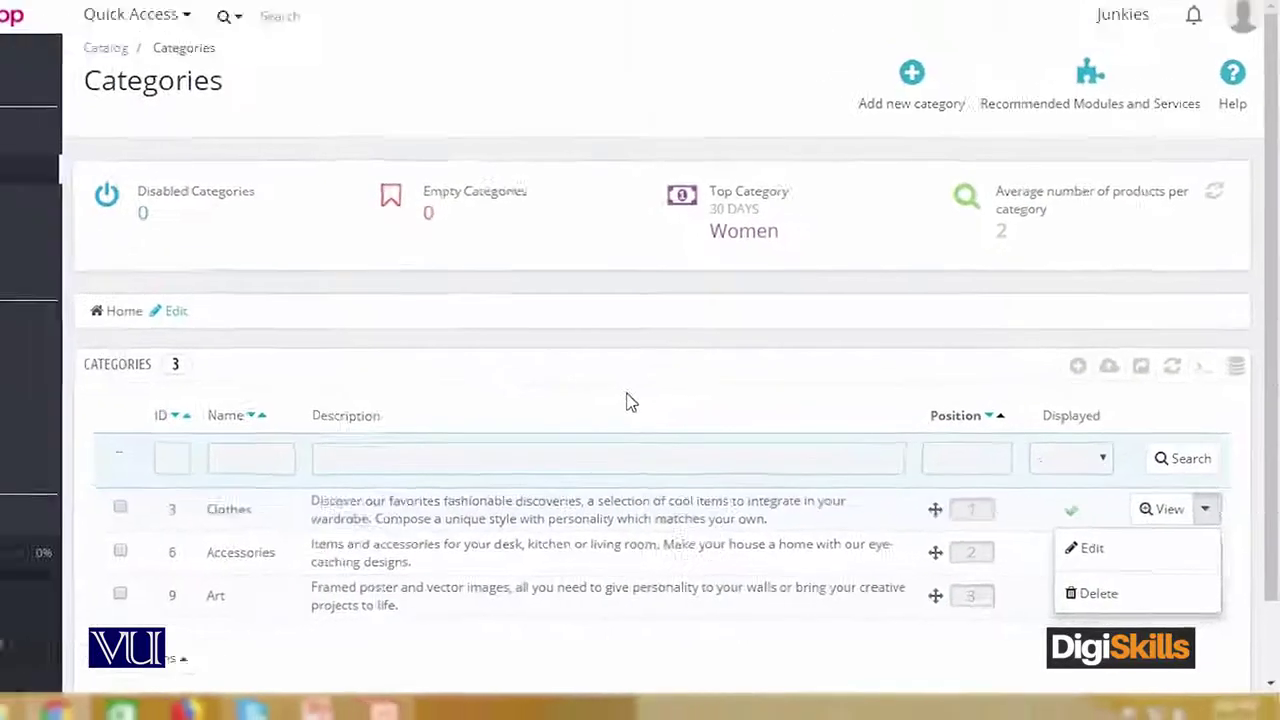
click(459, 340)
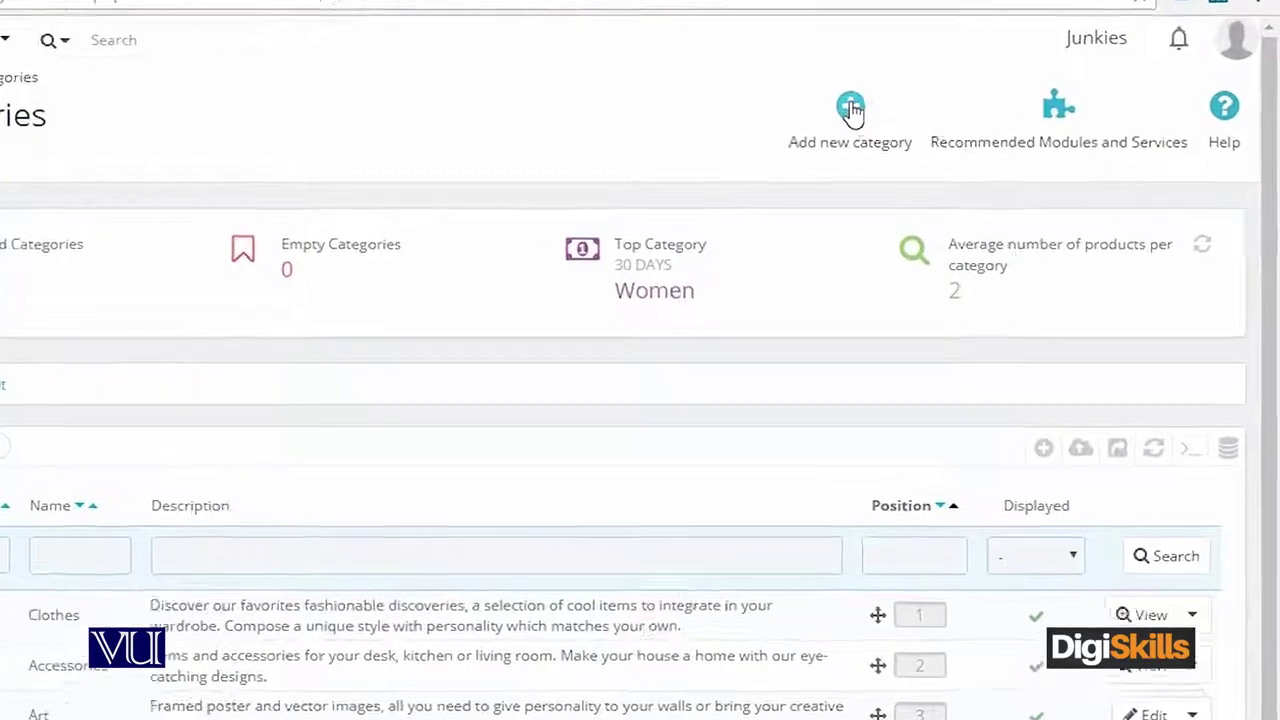
Step: Start a new category named Electronics and enter "Laptop, iPad, iPhone" as its description
click(850, 107)
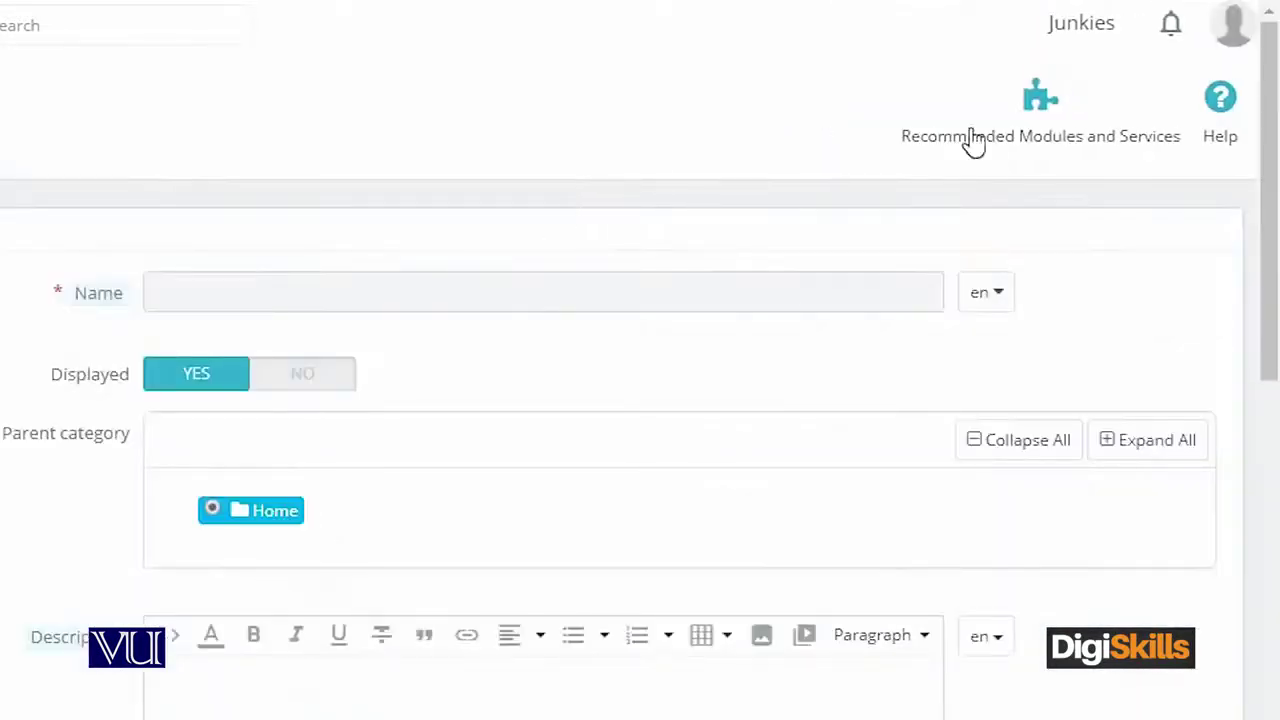
click(816, 298)
text(Electronics)
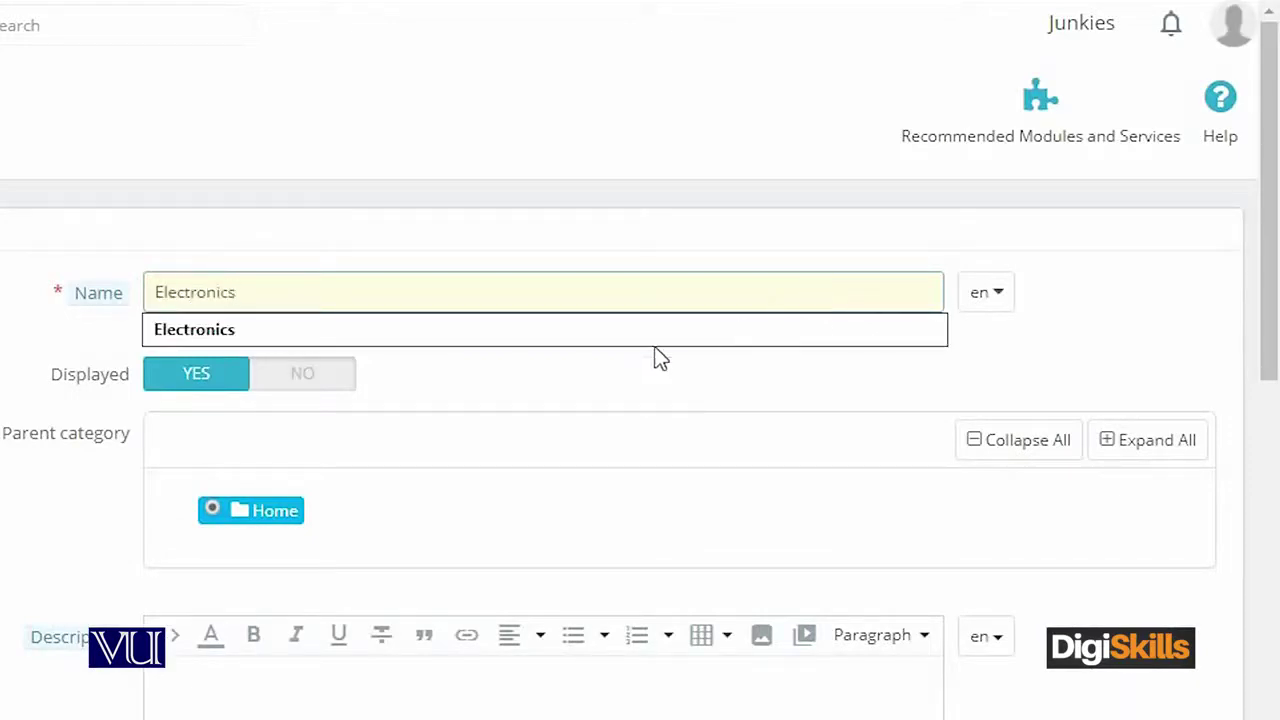
click(645, 332)
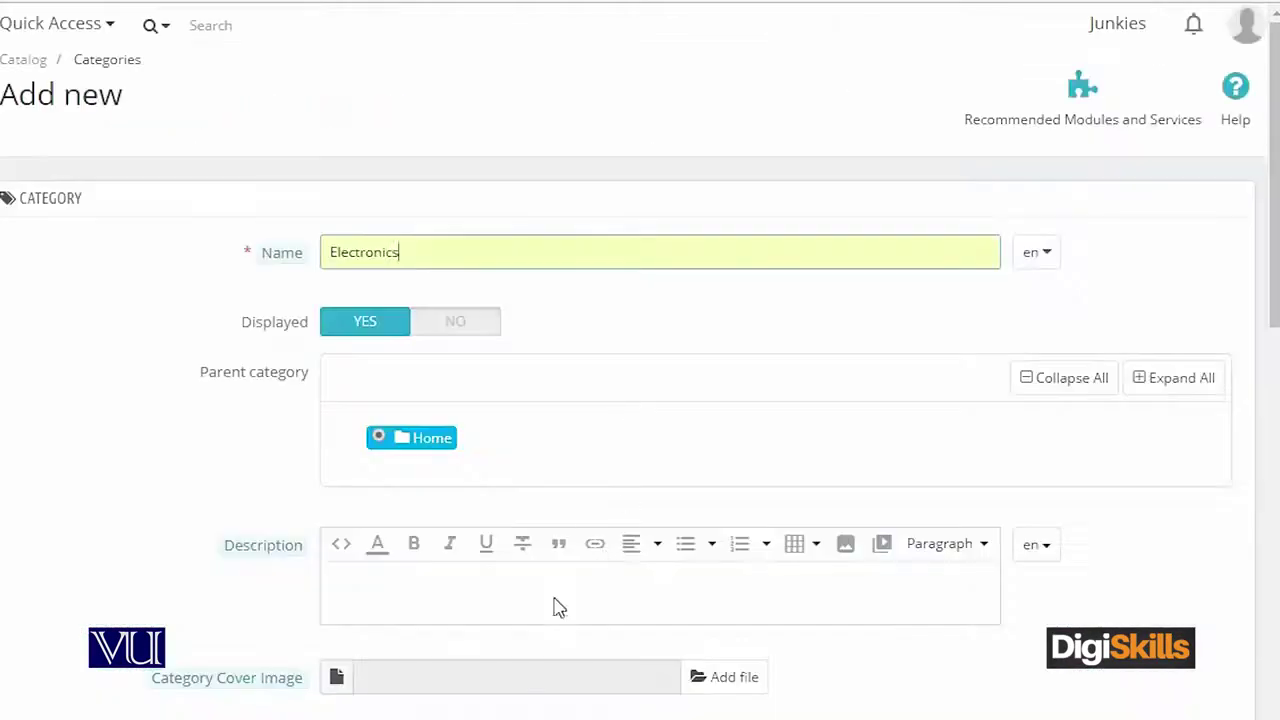
click(478, 604)
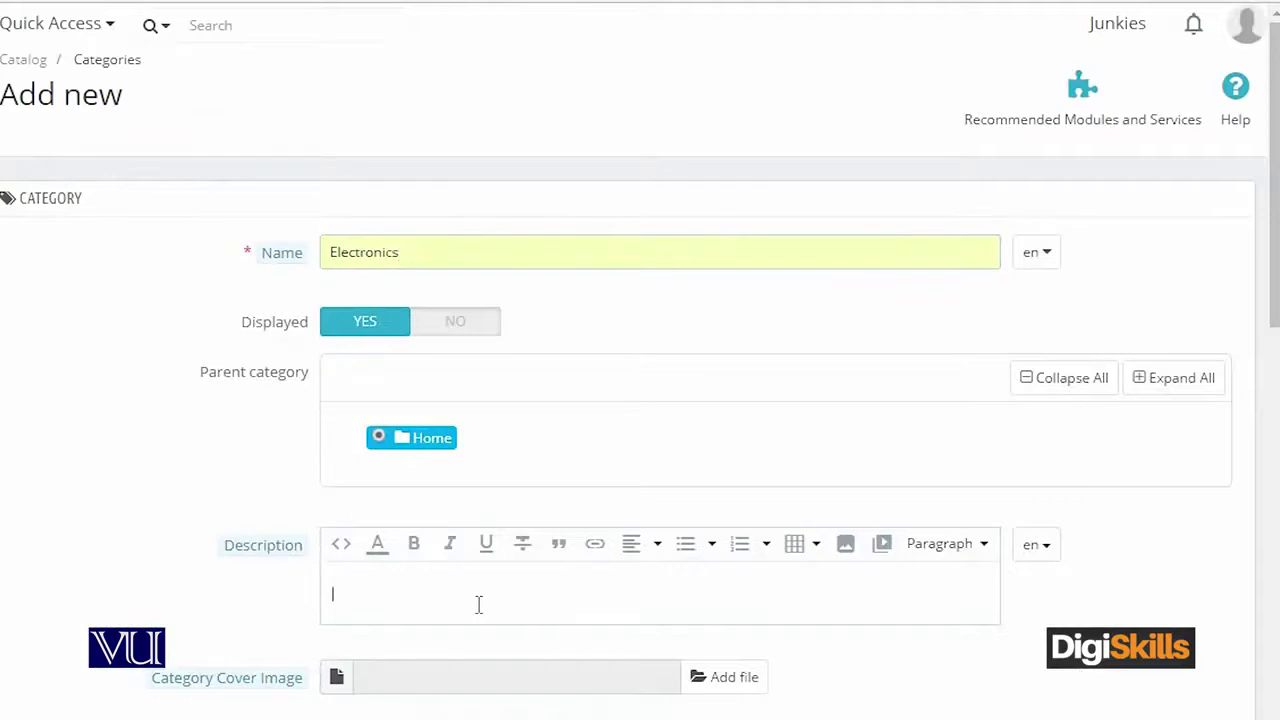
text(Laptop)
text(, iPad, iPhone)
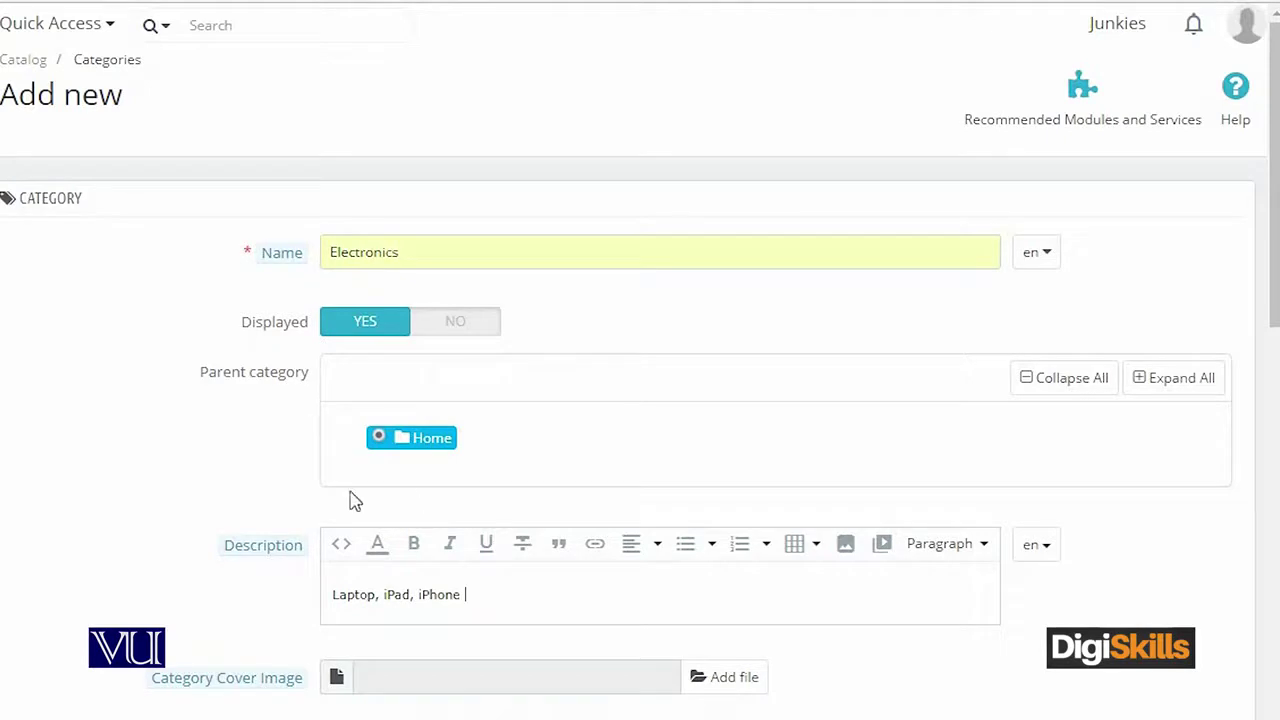
Step: Try to upload the HTC image from the desktop's Pictures folder as a menu thumbnail for the category
scroll(56, 468, down, 2)
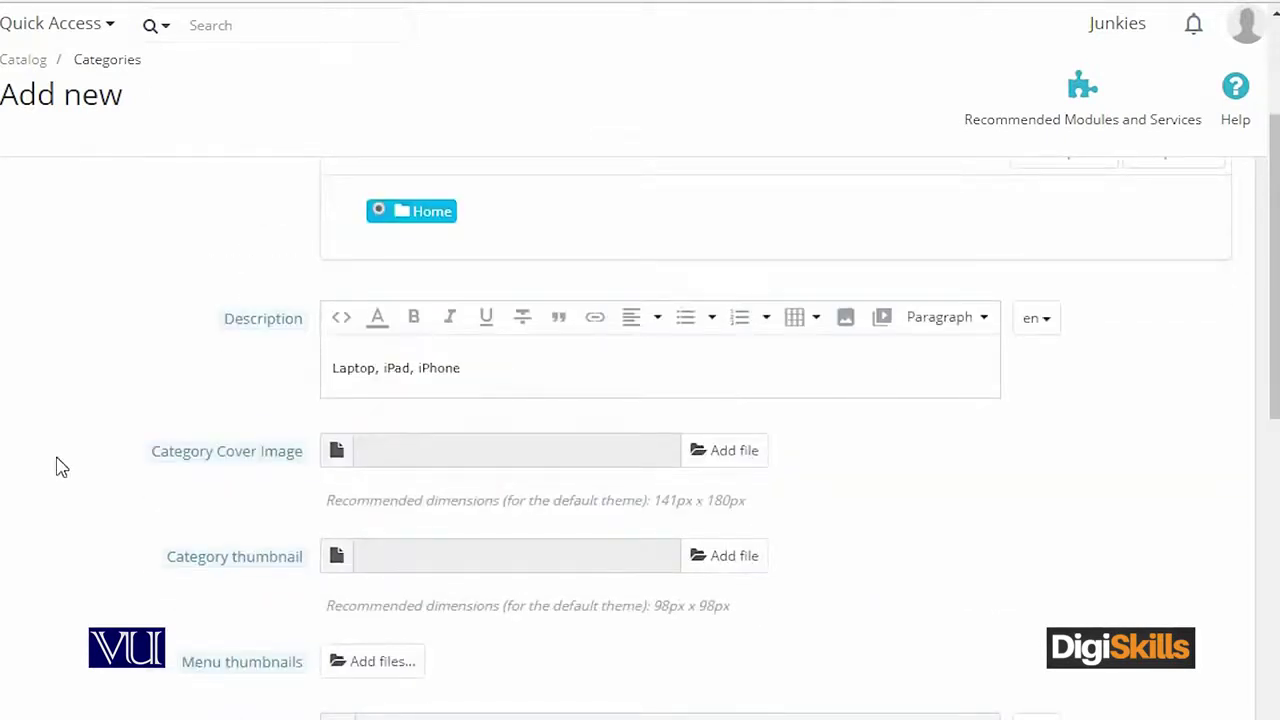
scroll(56, 468, down, 1)
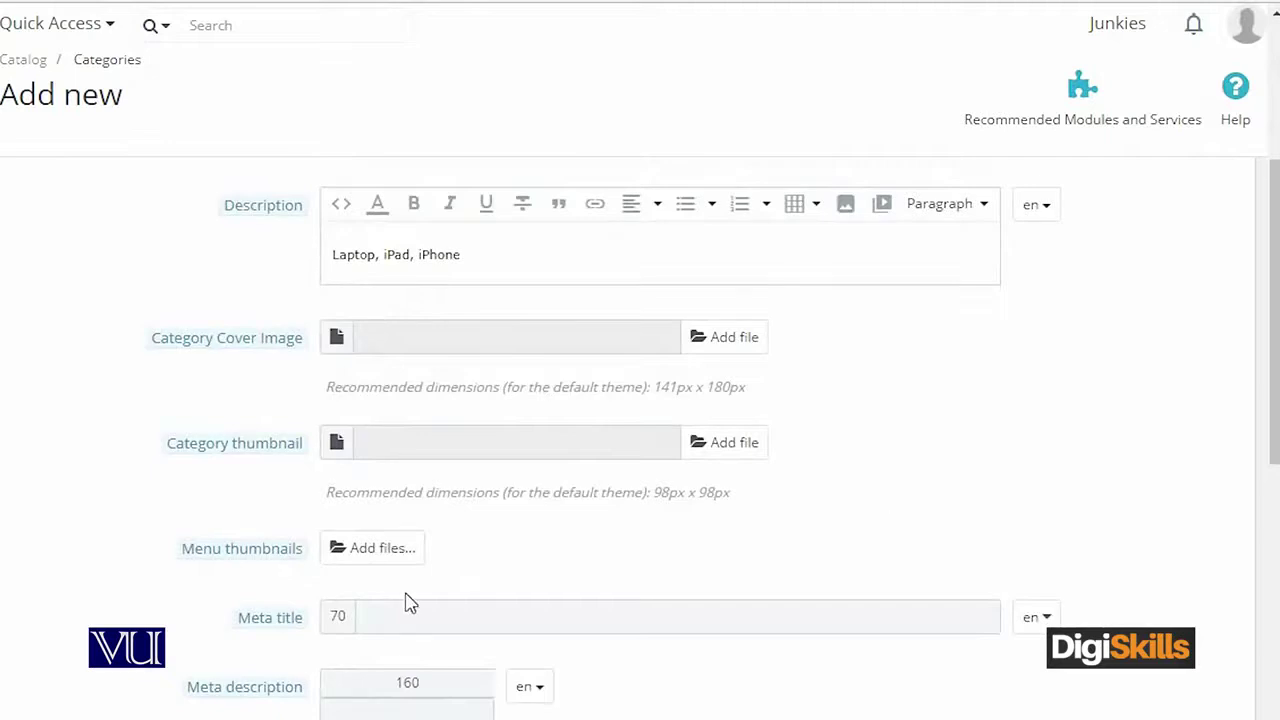
click(402, 560)
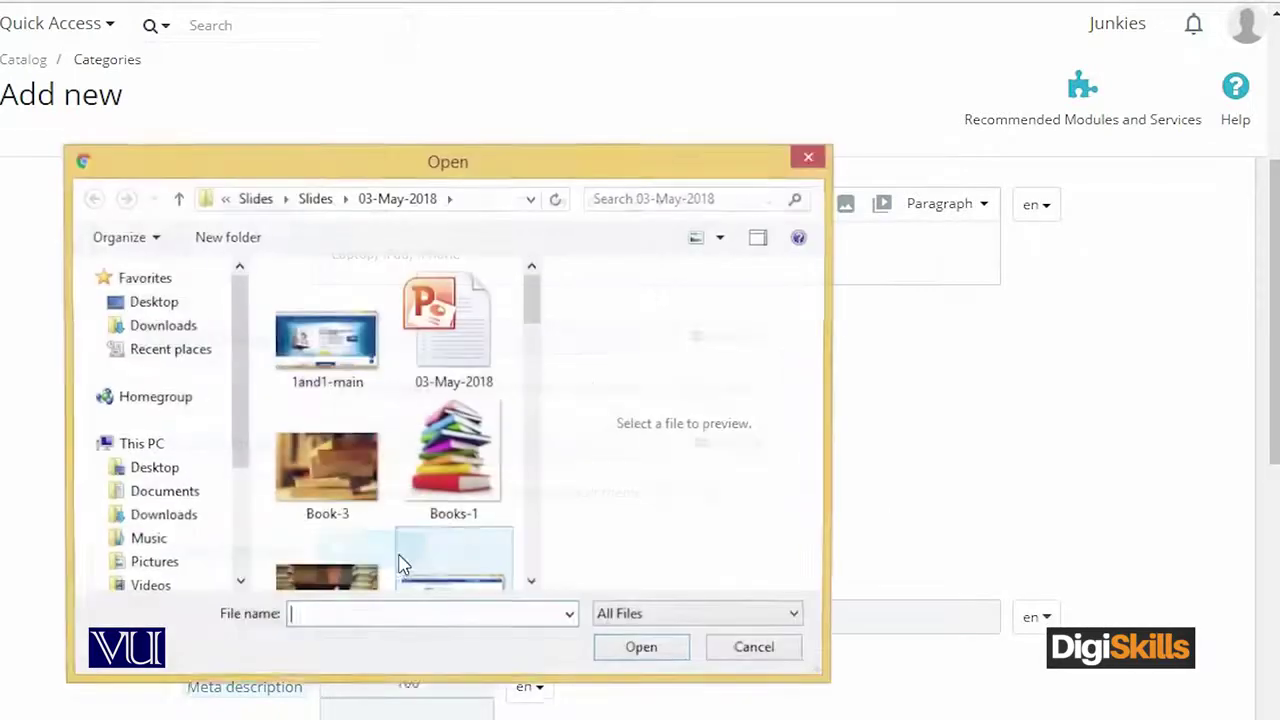
click(180, 470)
double_click(420, 512)
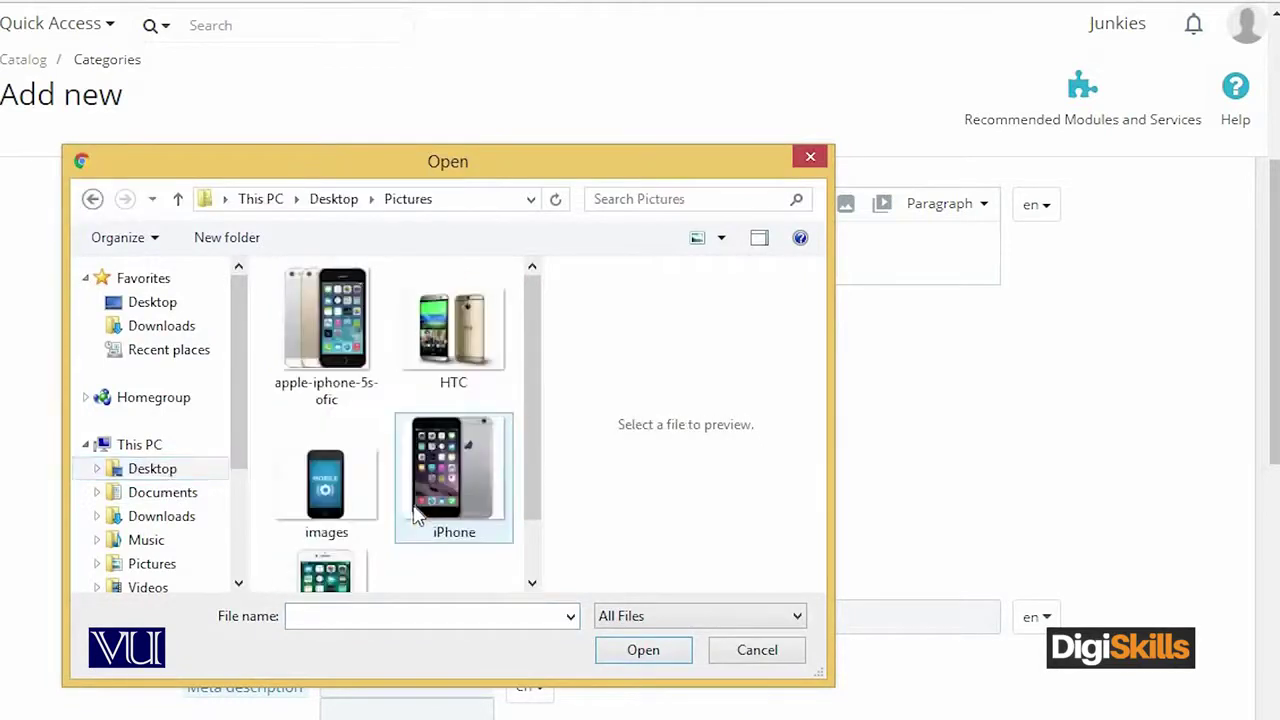
click(475, 360)
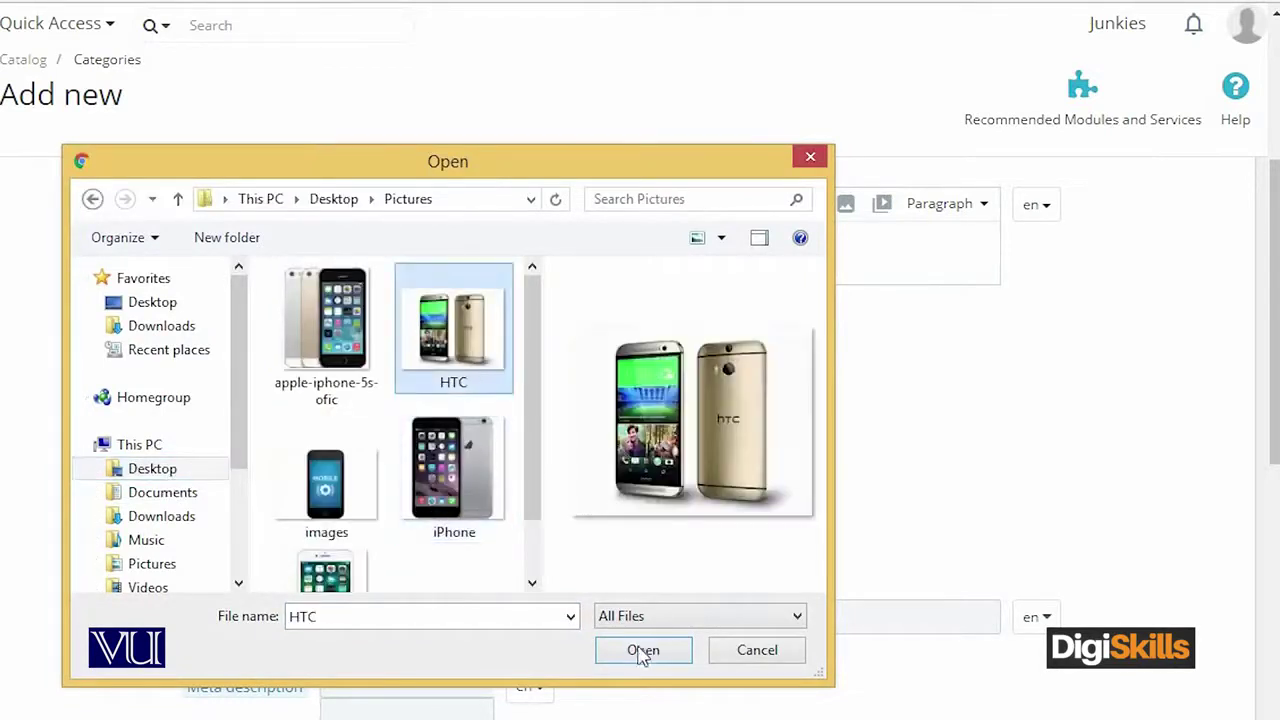
click(643, 649)
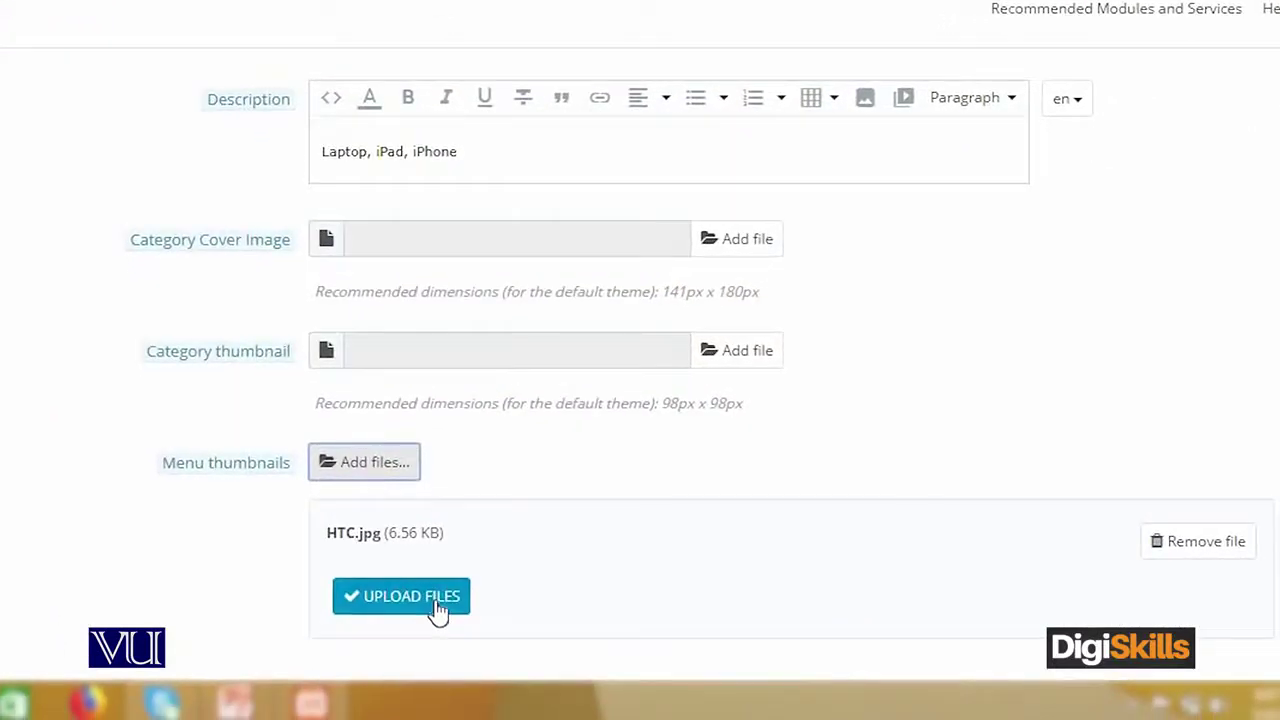
click(438, 680)
Step: Set the category's meta title to Electronics
scroll(1045, 422, down, 5)
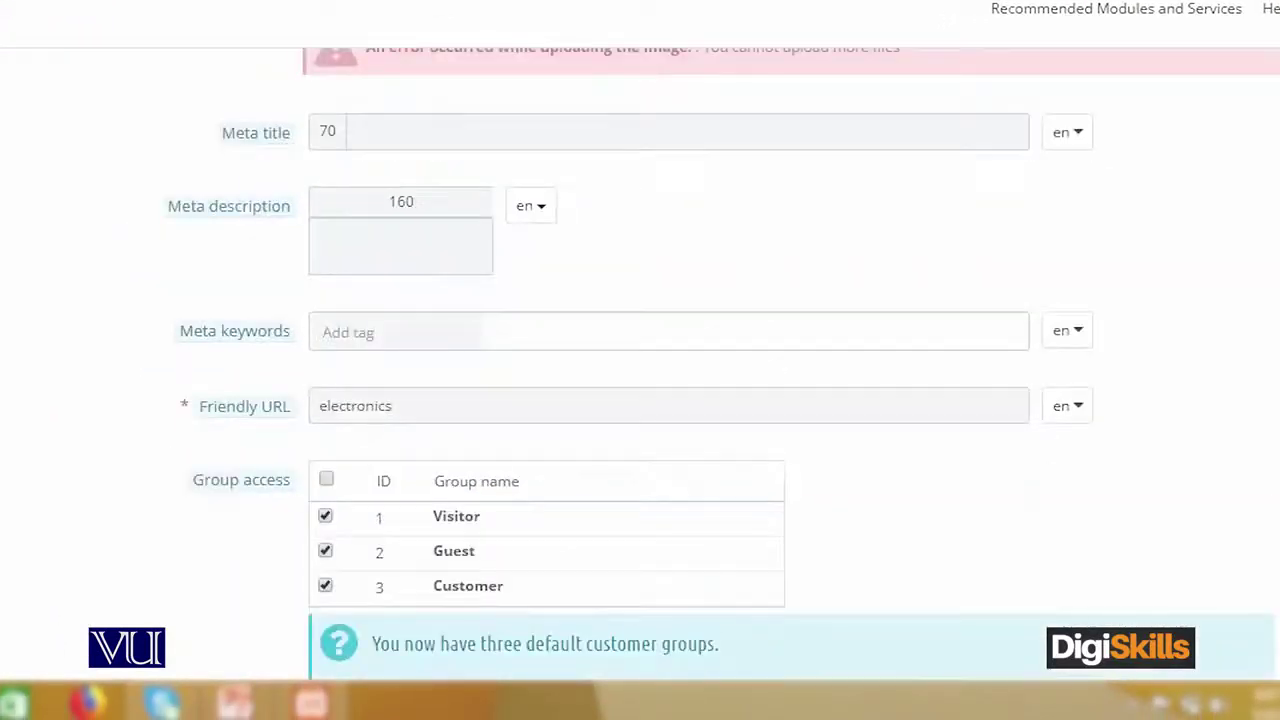
click(820, 118)
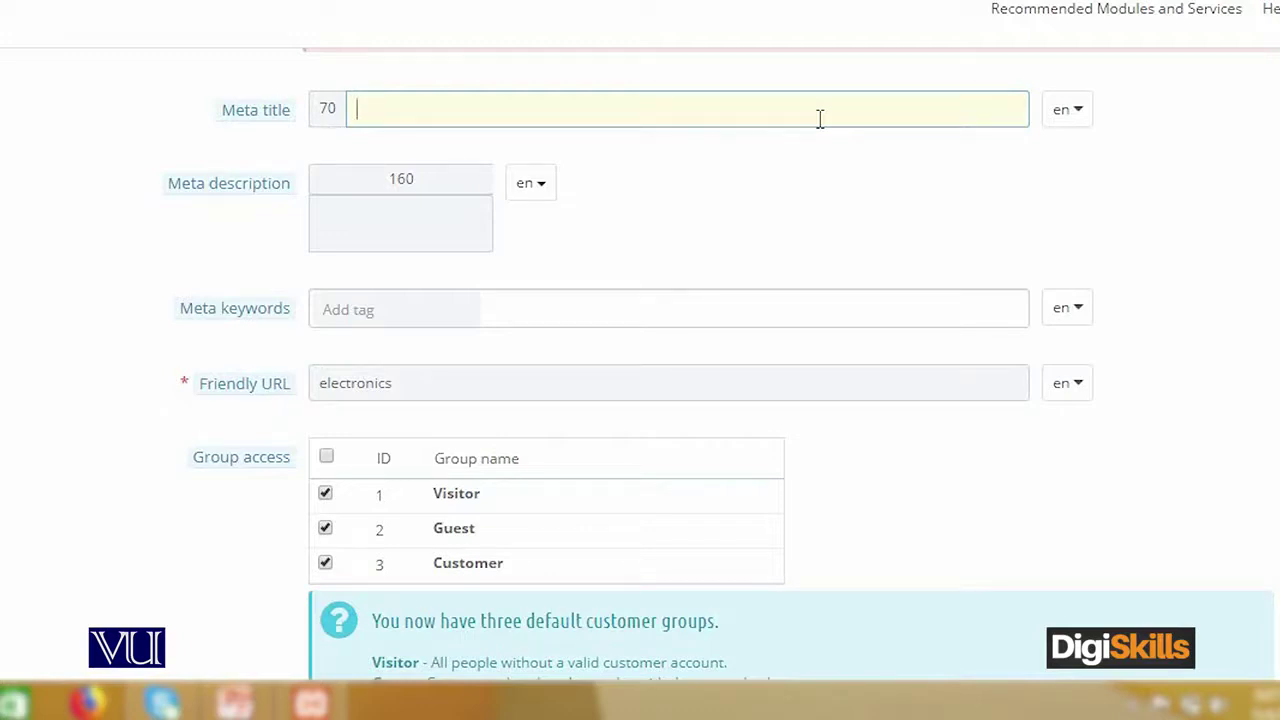
text(Elec)
key(Down)
key(Tab)
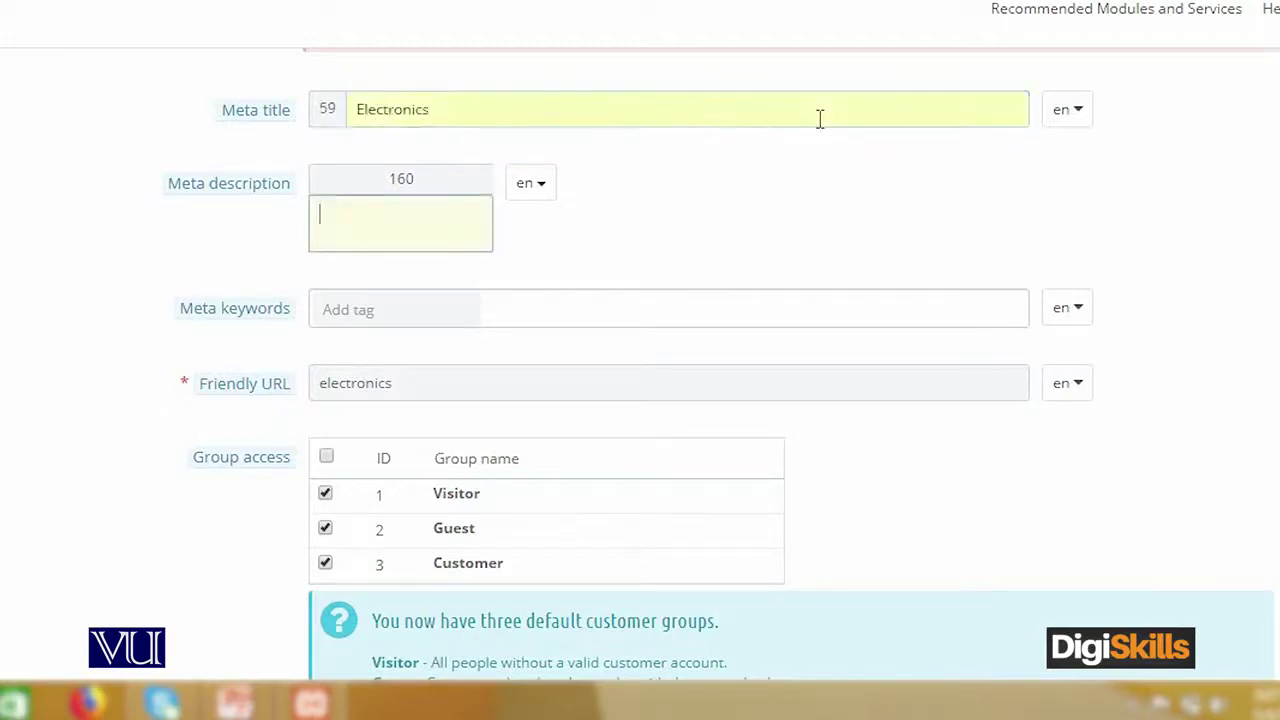
Step: Copy the meta title Electronics into the meta description and the meta keywords
double_click(413, 106)
key(ctrl+c)
click(389, 232)
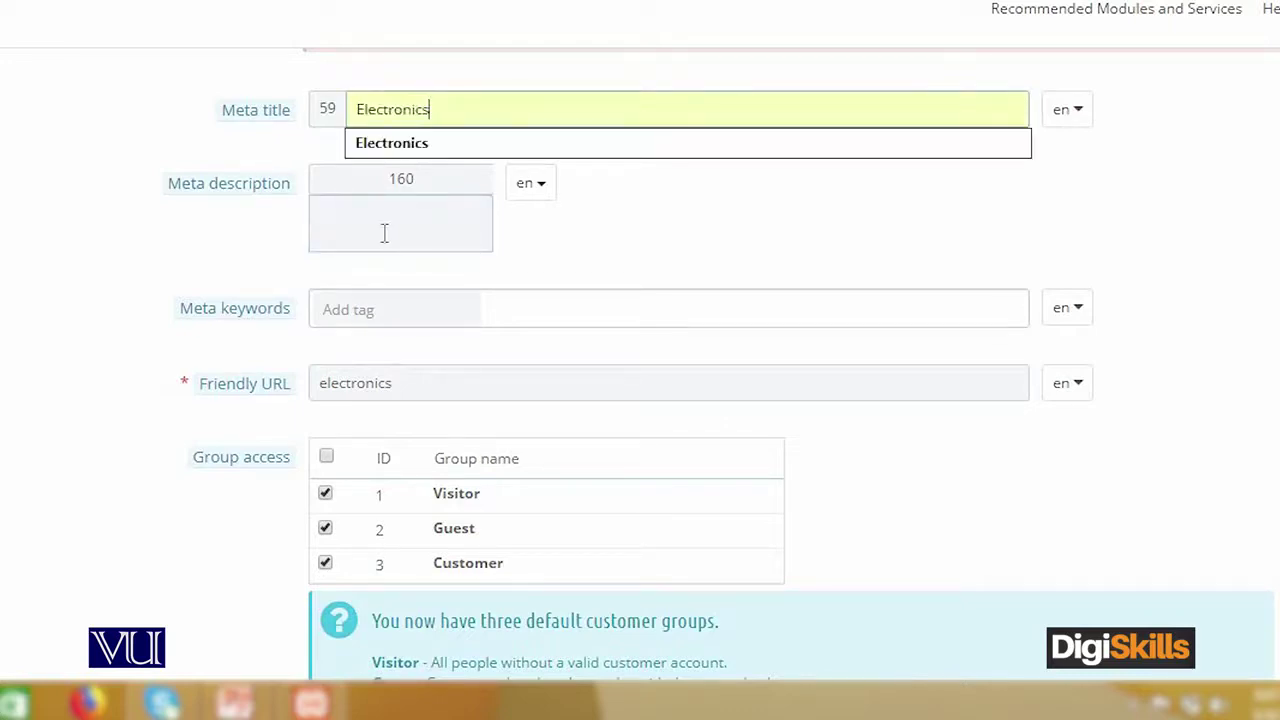
key(ctrl+v)
click(533, 310)
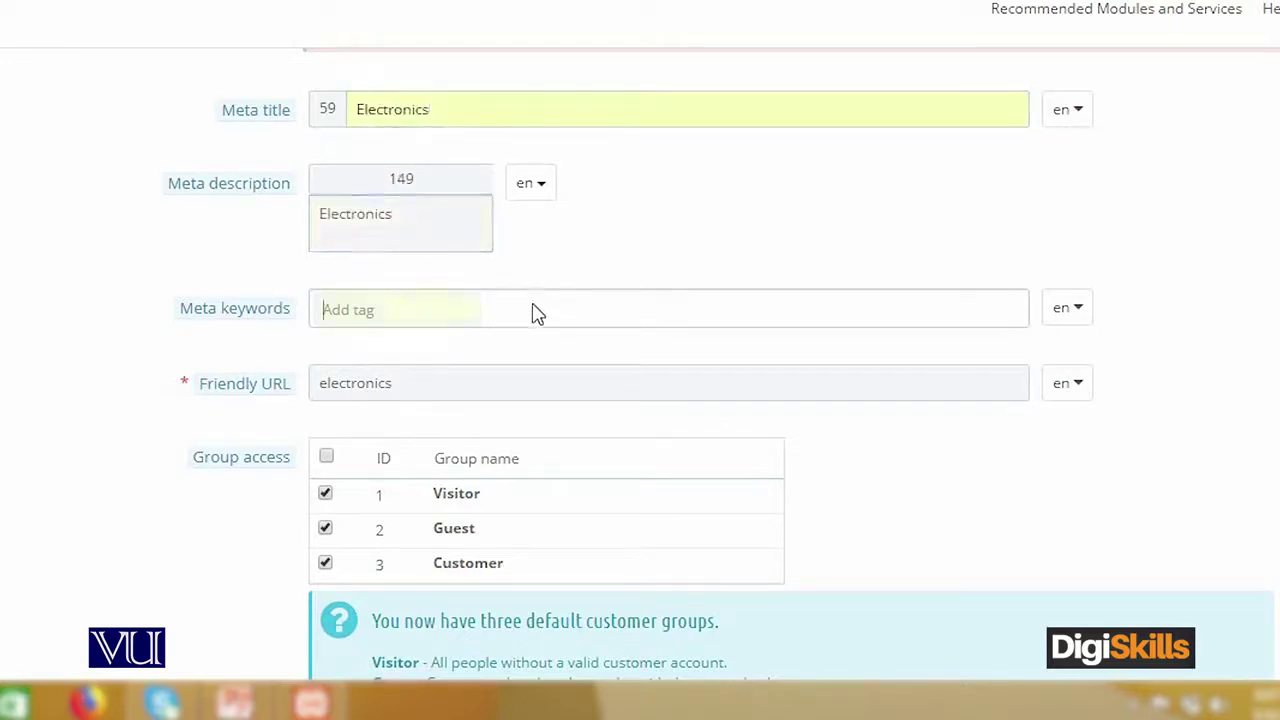
key(ctrl+v)
Step: Save the Electronics category and check its entry in the category list
scroll(896, 490, down, 3)
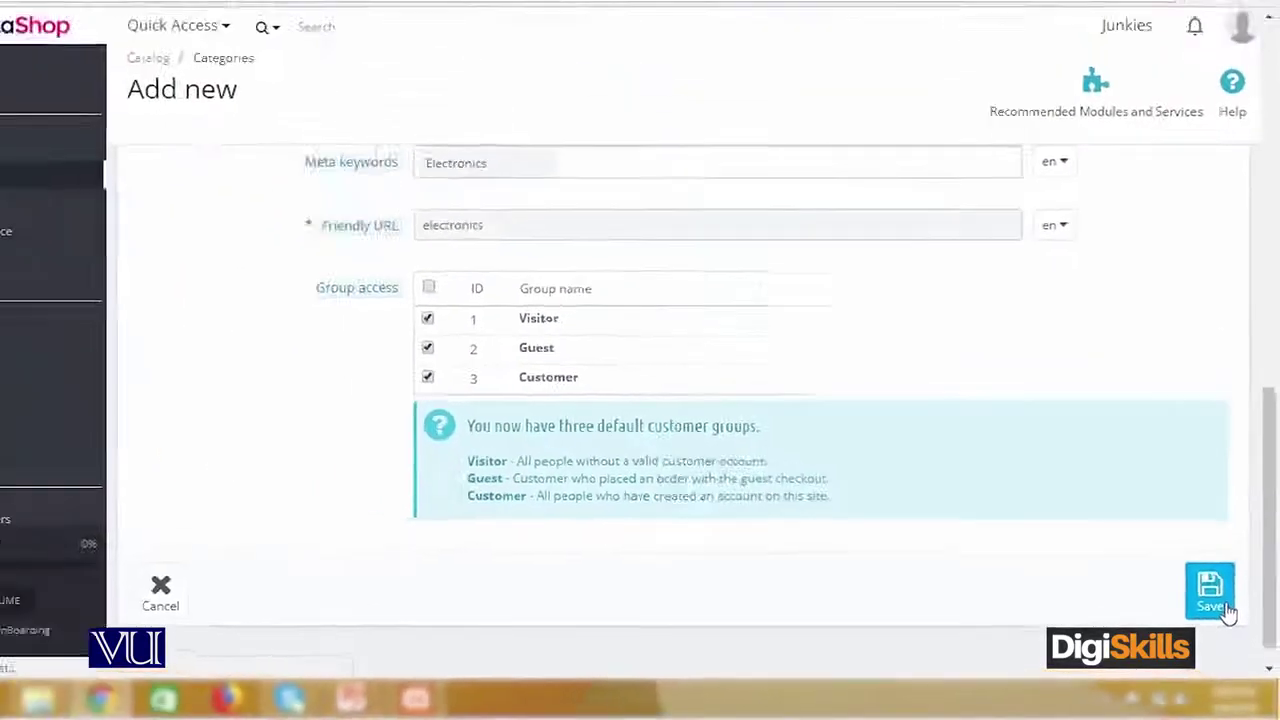
click(1213, 576)
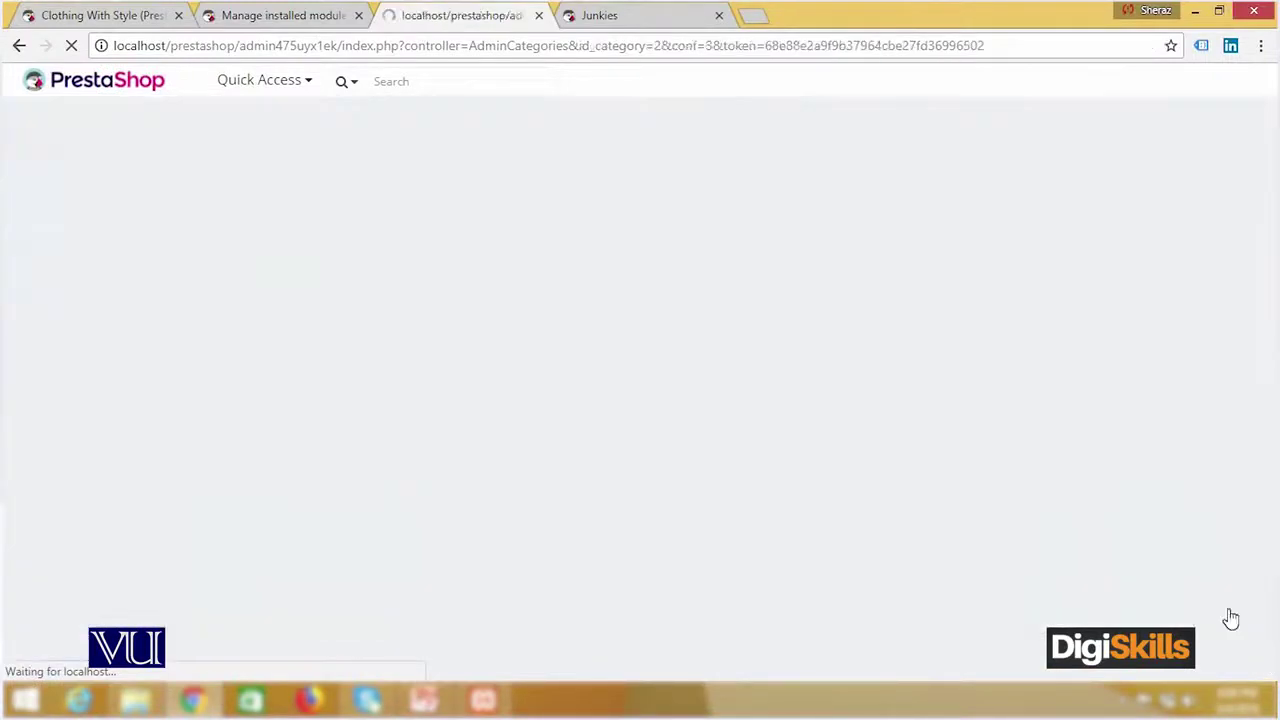
scroll(790, 422, down, 2)
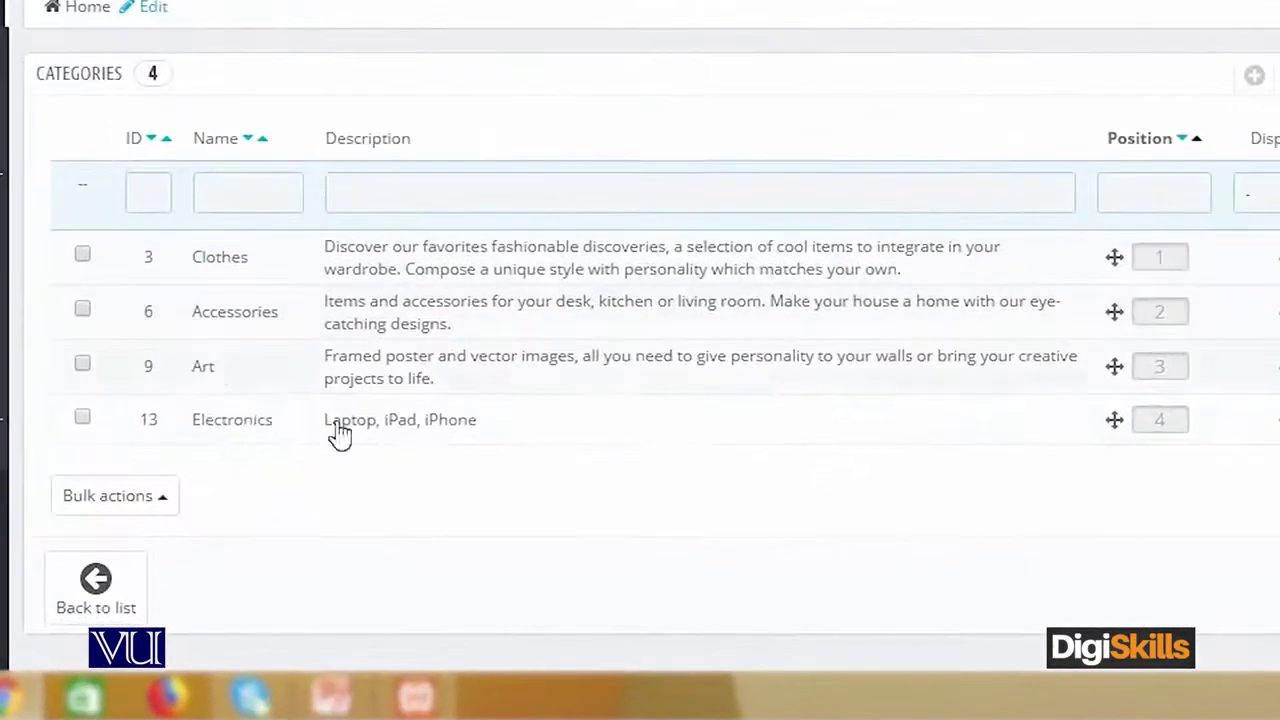
Step: Open the Electronics category and start a new subcategory in it named Mobile Phone
click(266, 430)
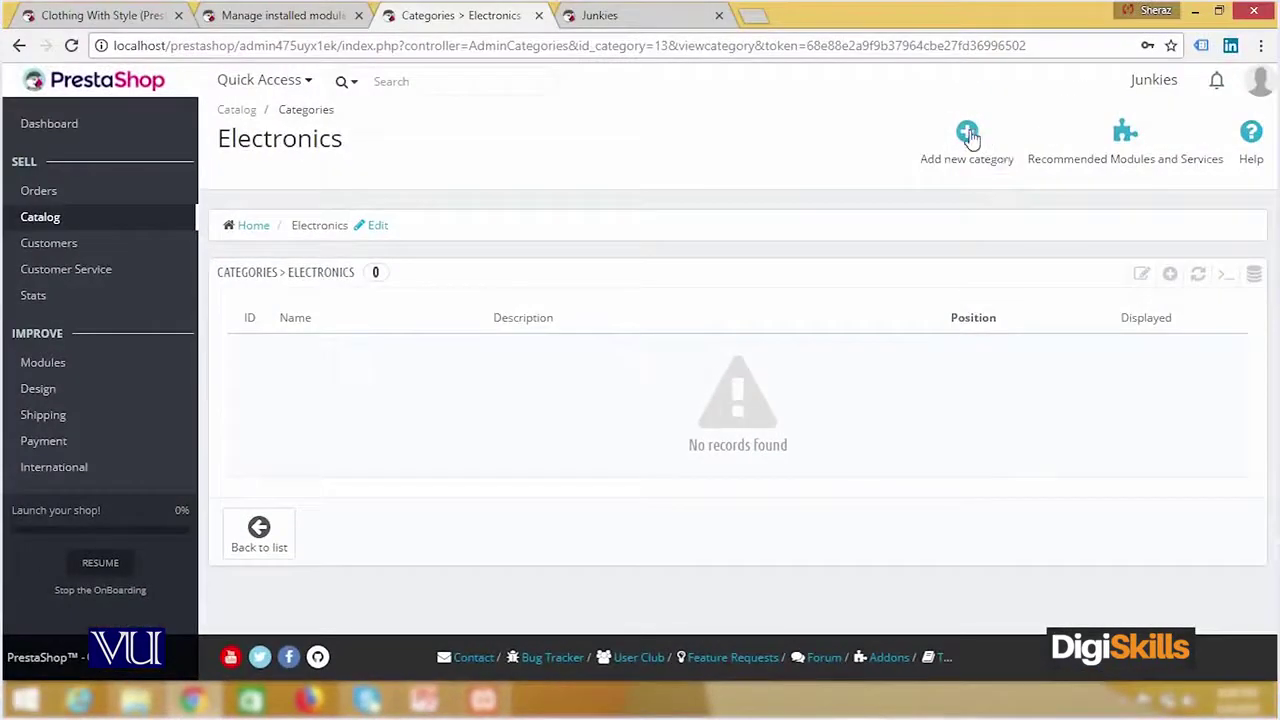
click(968, 135)
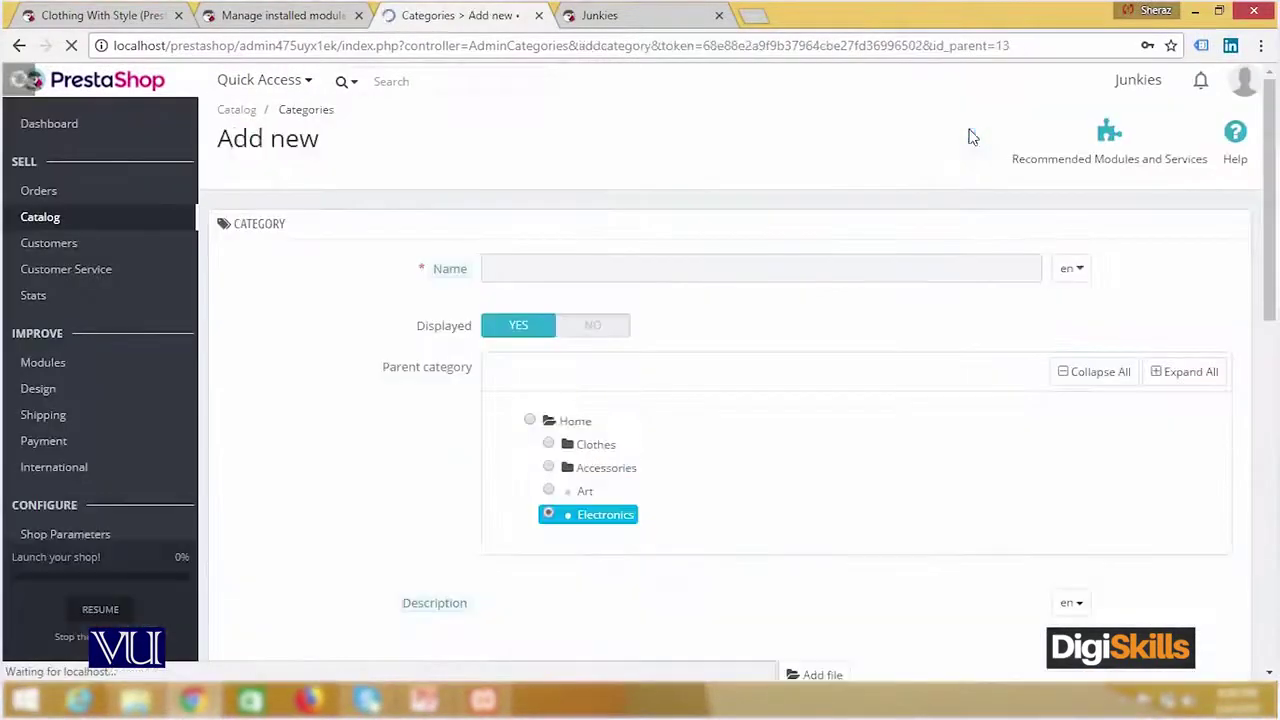
click(588, 274)
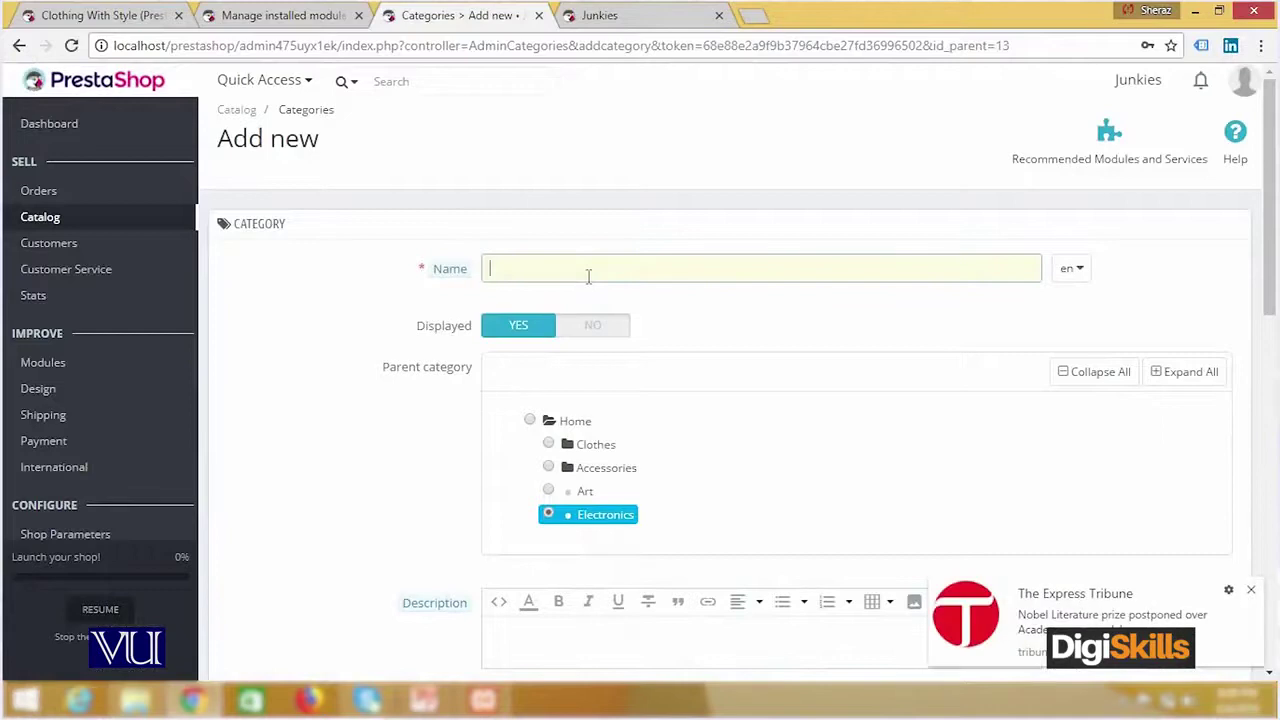
text(Mobile )
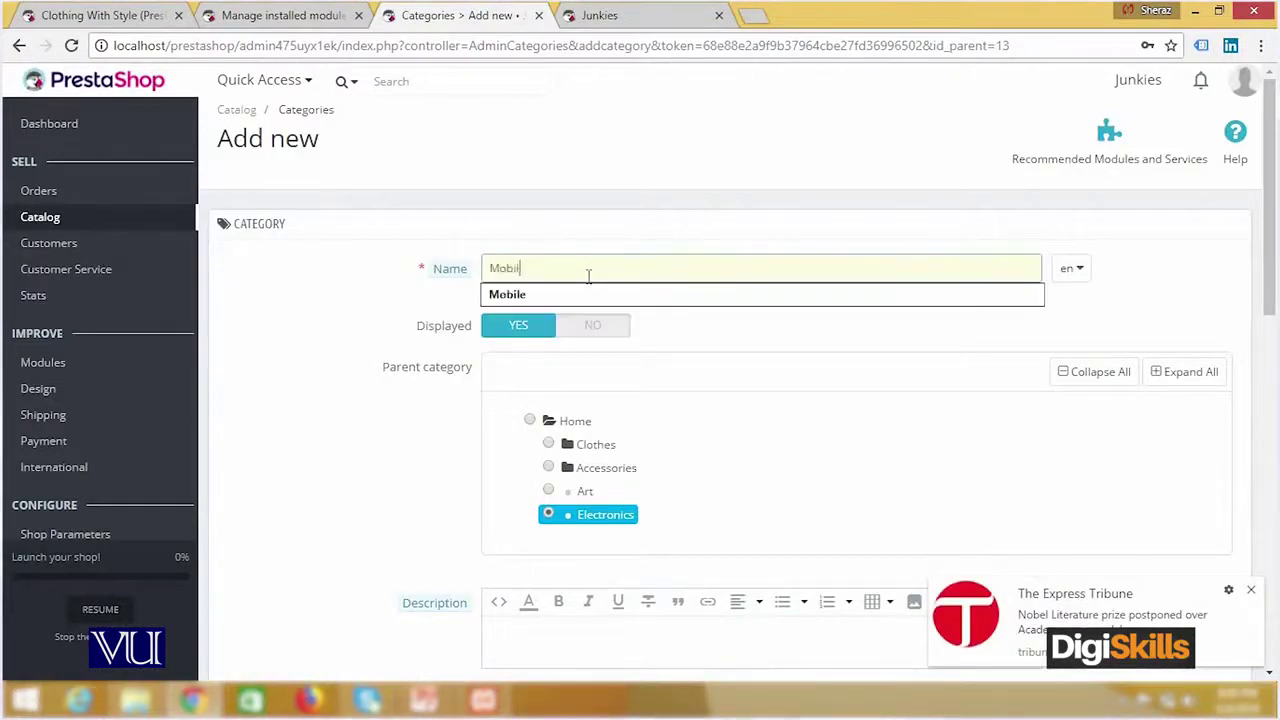
text(Phone)
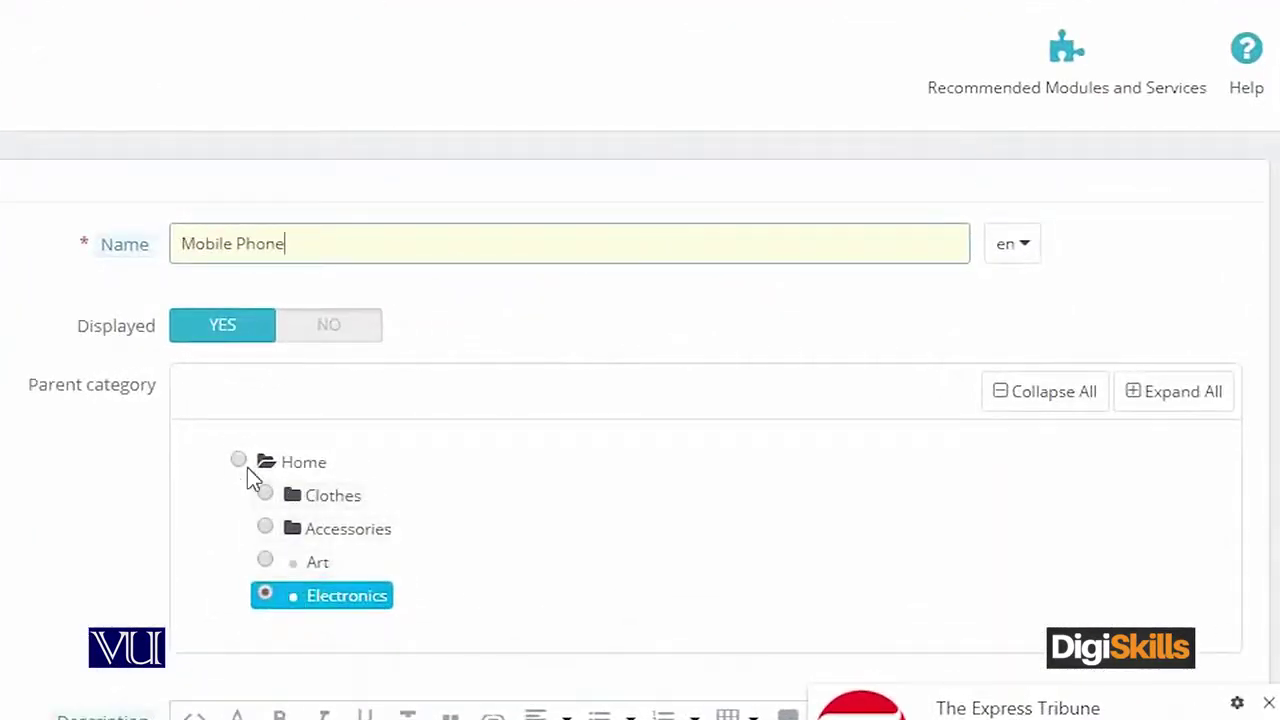
Step: Try Accessories and Art as the parent category and set it back to Electronics
click(266, 527)
click(267, 561)
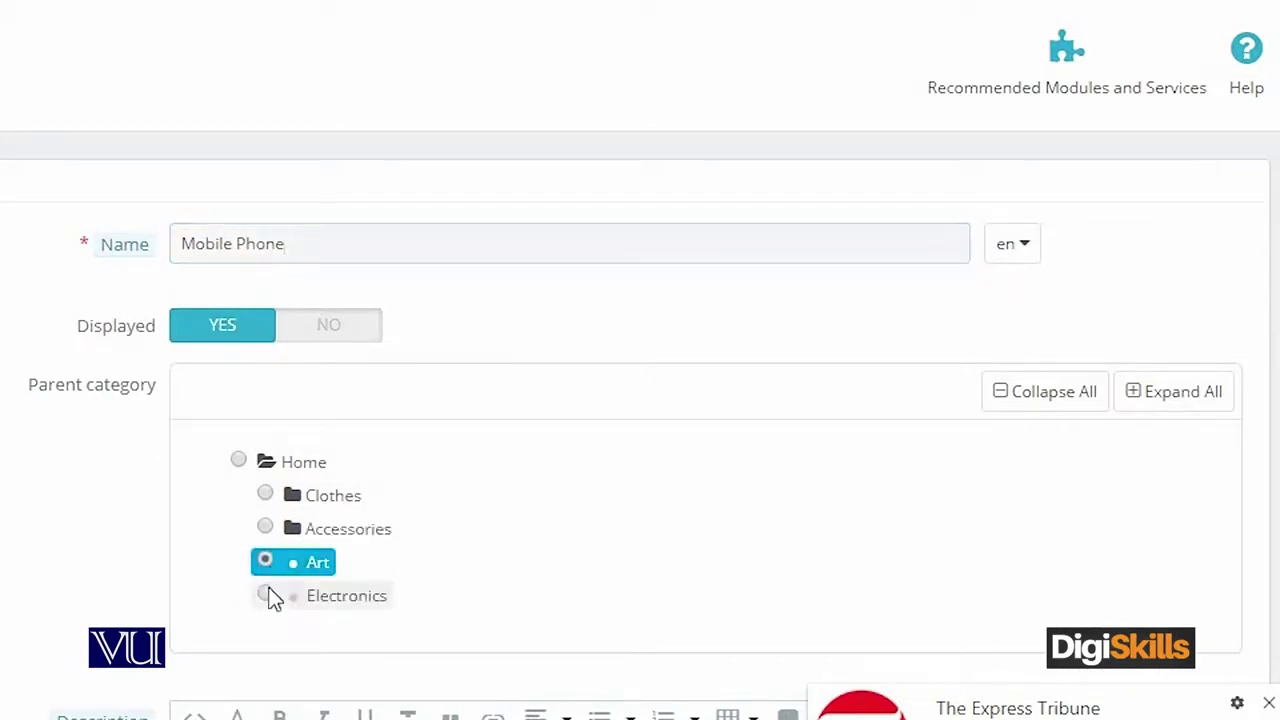
click(266, 594)
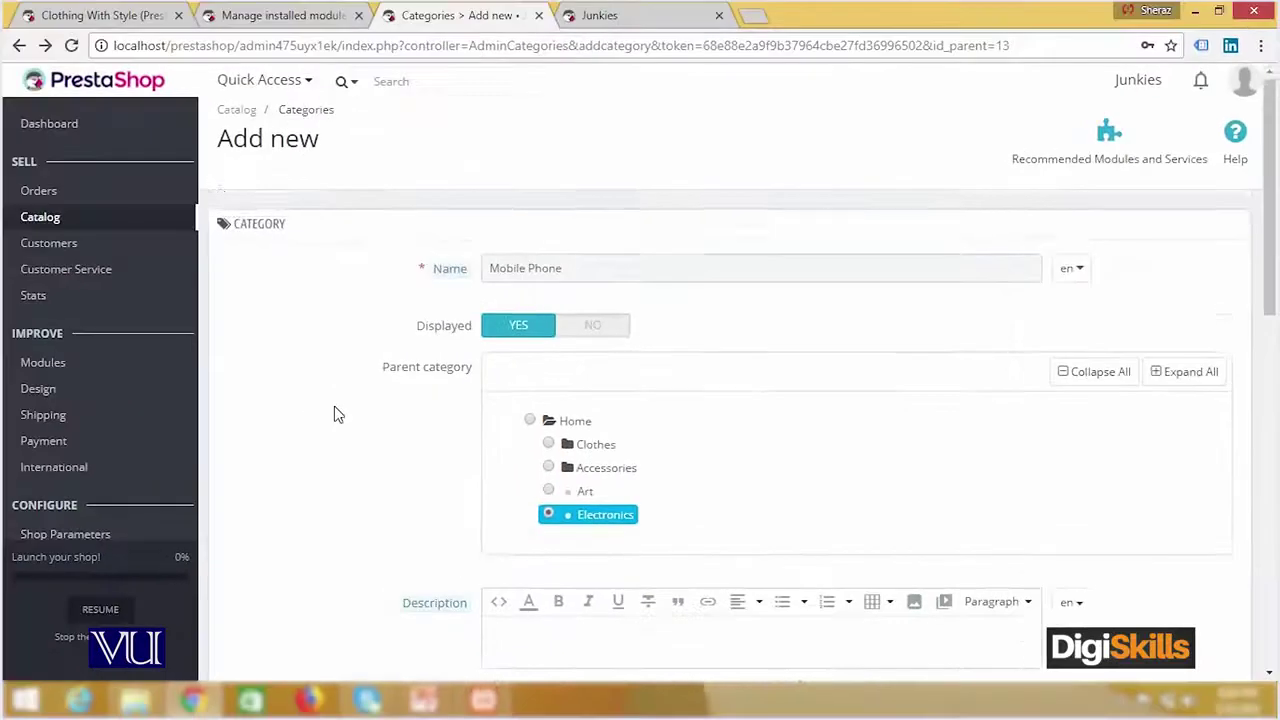
Step: Save the Mobile Phone subcategory under Electronics and return to the list of main categories
scroll(334, 412, down, 4)
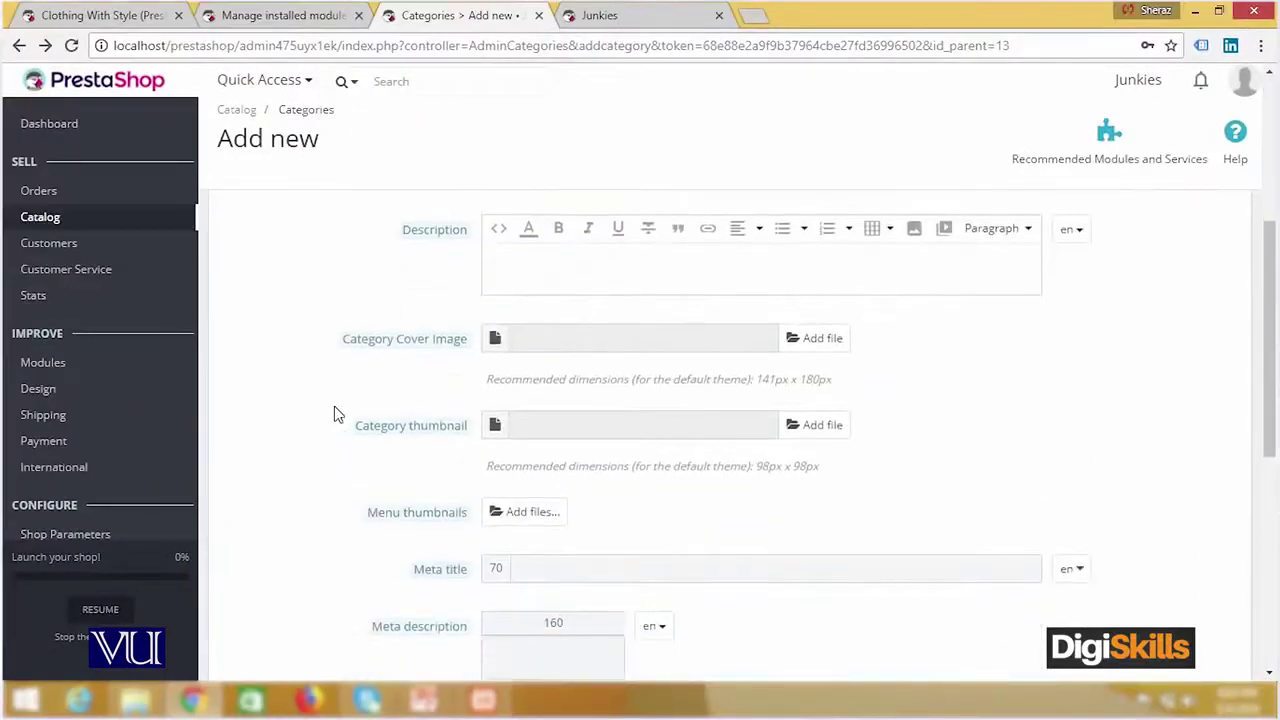
scroll(448, 404, down, 1)
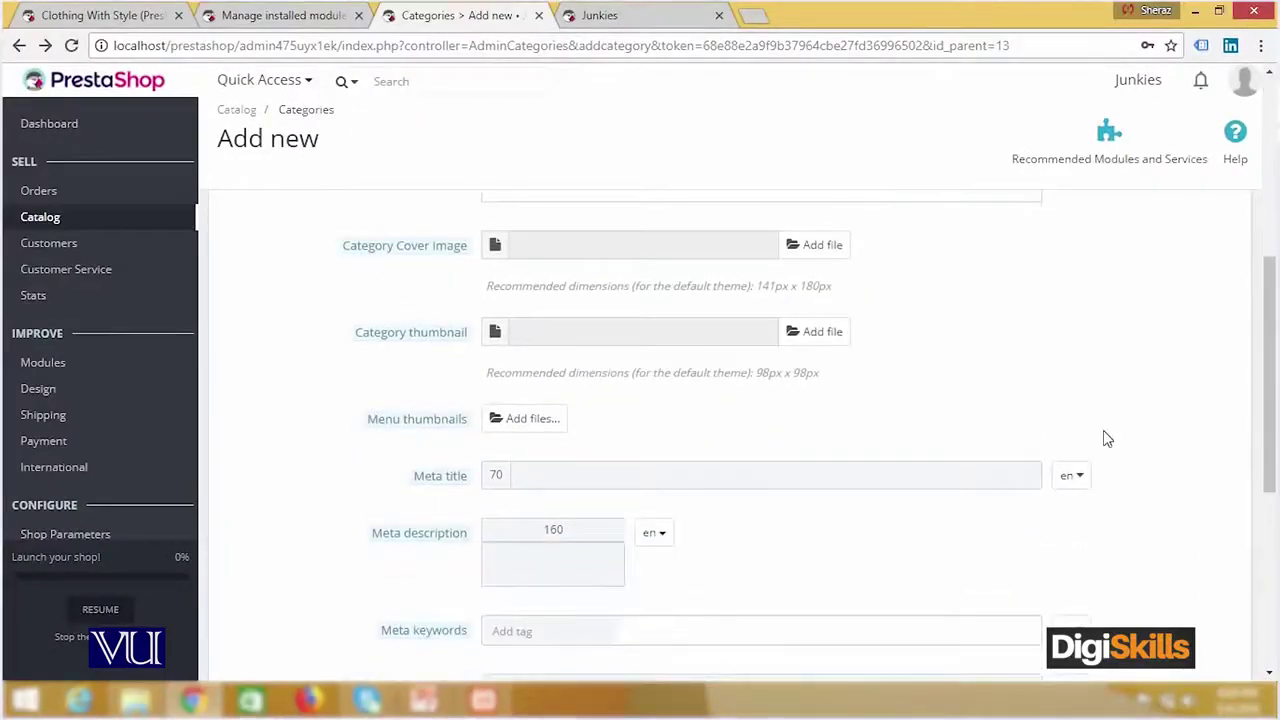
scroll(1117, 437, down, 5)
click(1214, 572)
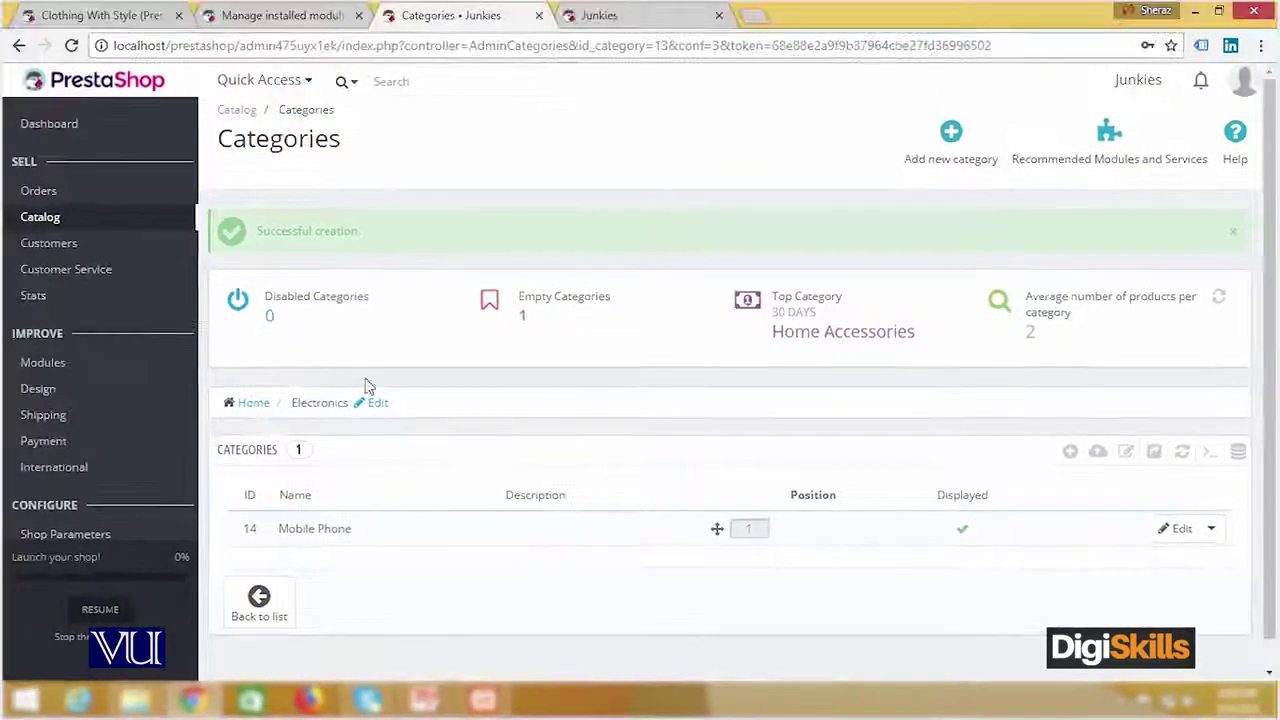
mouse_move(77, 217)
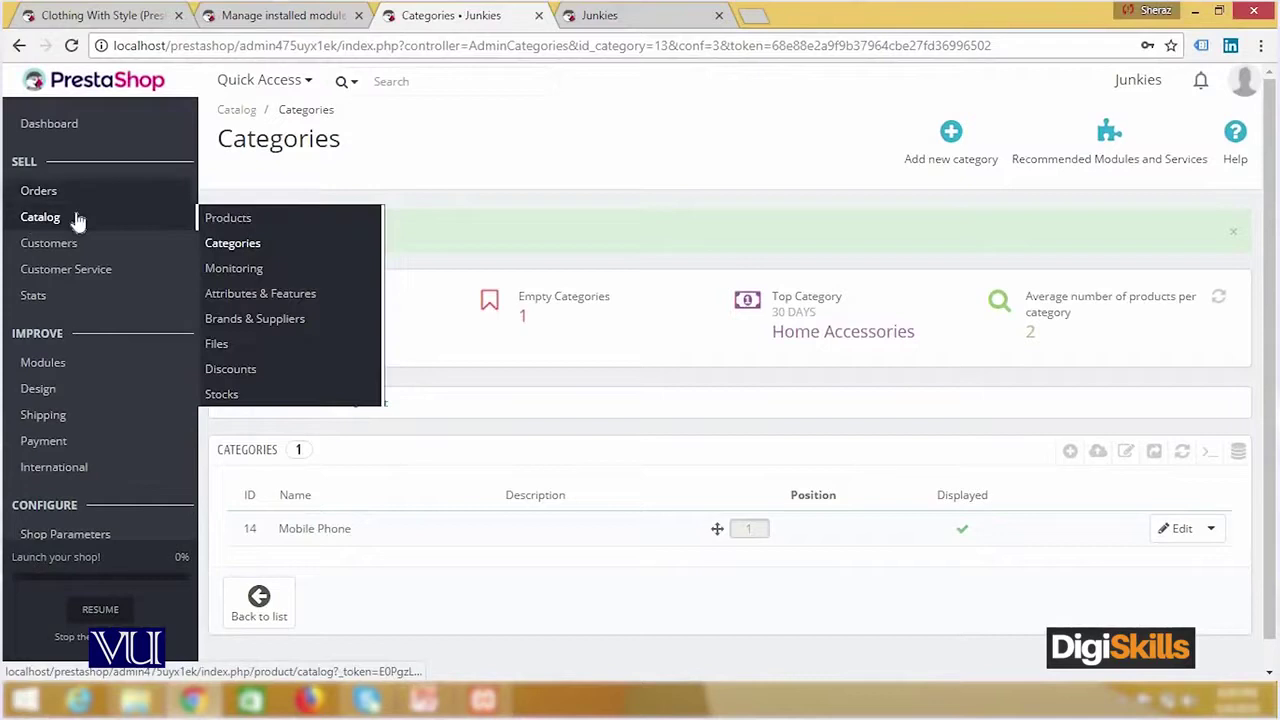
click(258, 243)
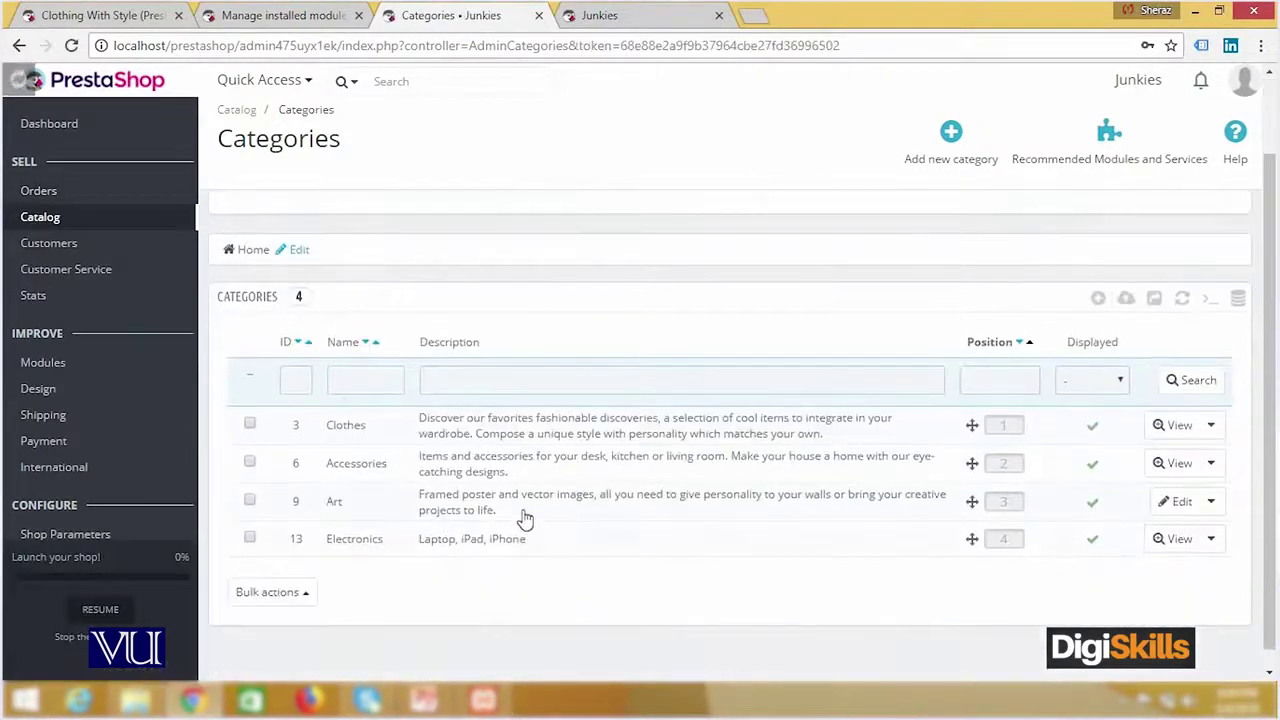
Step: Switch to the storefront, reload it, and check the Electronics and Mobile Phone entries in the main menu
click(645, 18)
right_click(664, 98)
click(700, 154)
mouse_move(614, 151)
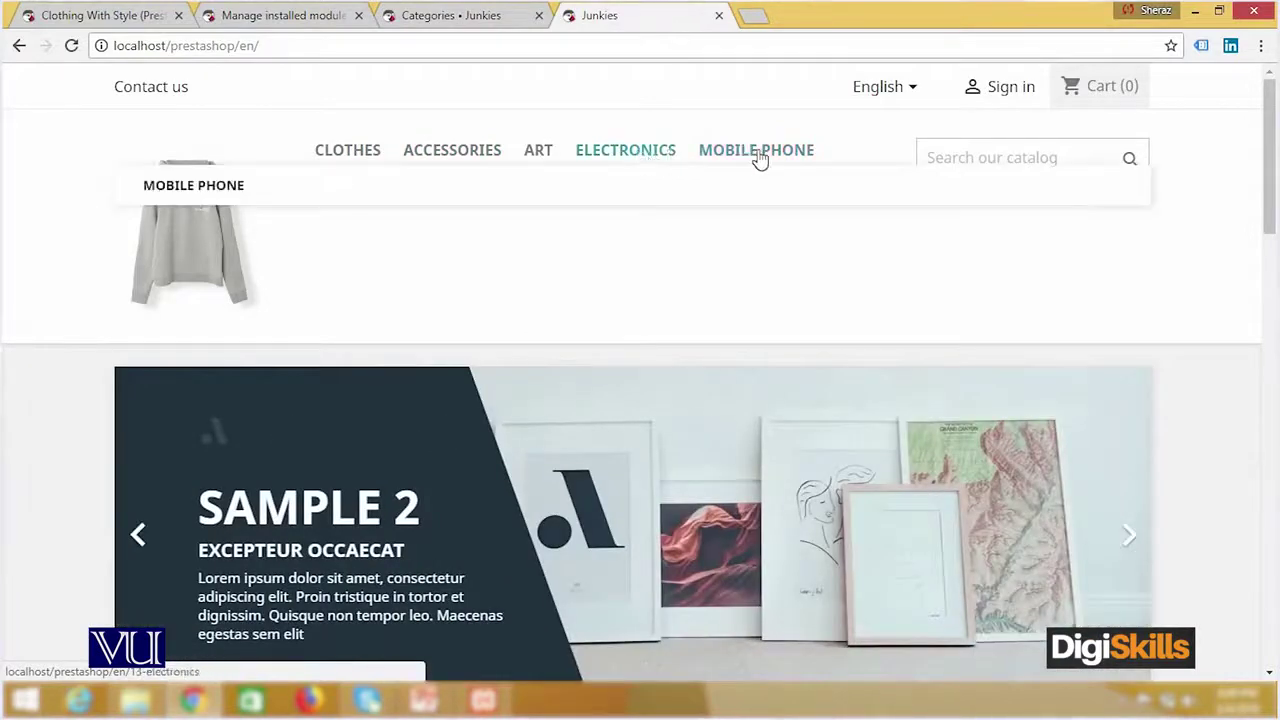
mouse_move(649, 167)
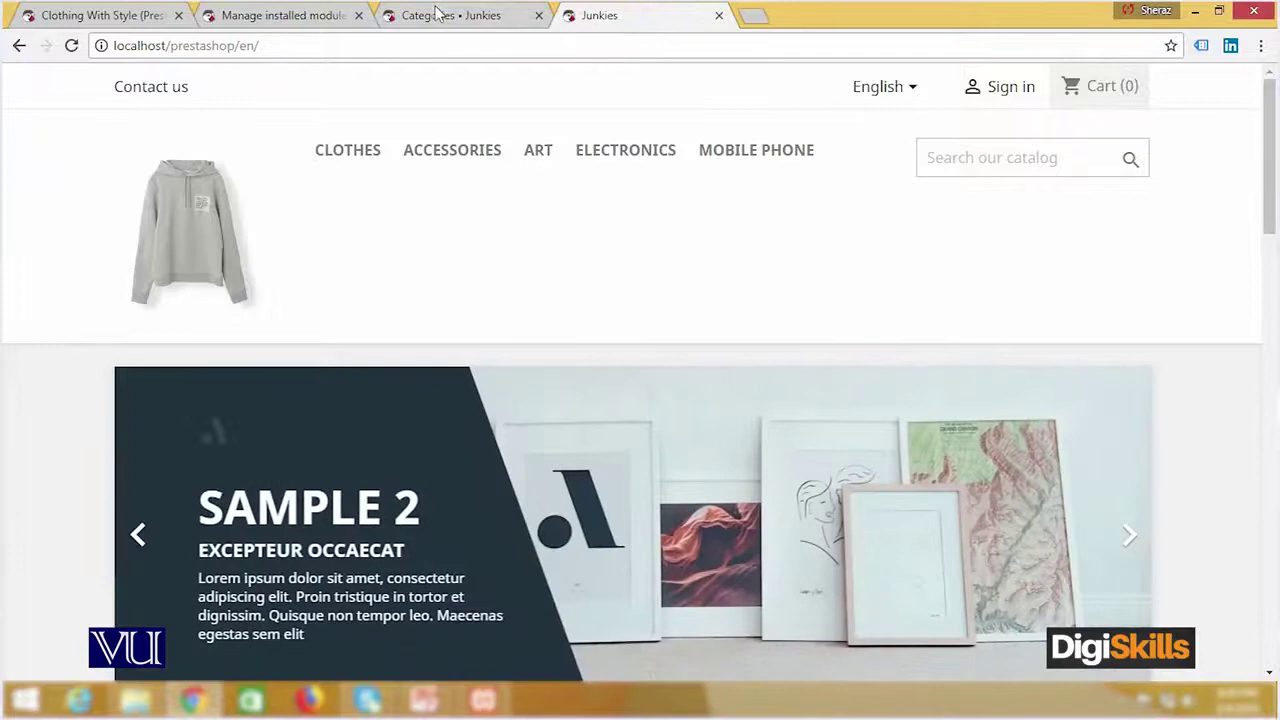
Step: Open the Electronics category in the back office, view the Mobile Phone edit form, and return to the subcategory list
click(435, 15)
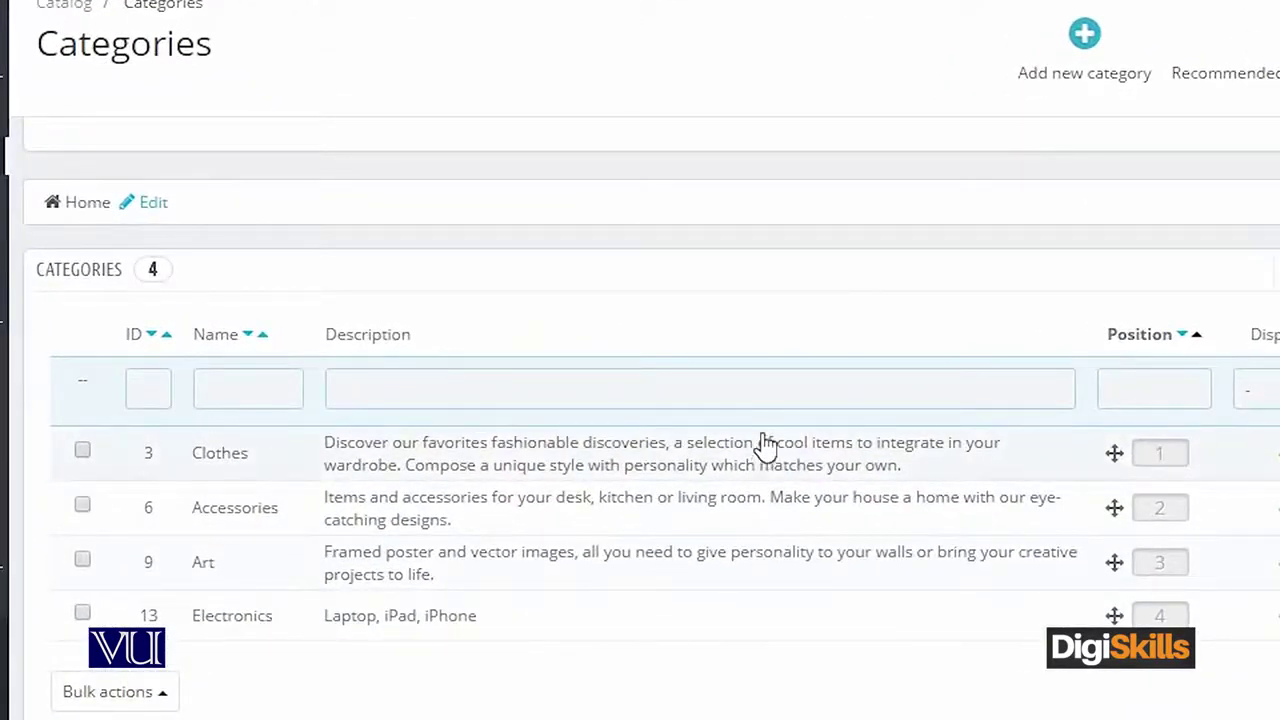
click(232, 616)
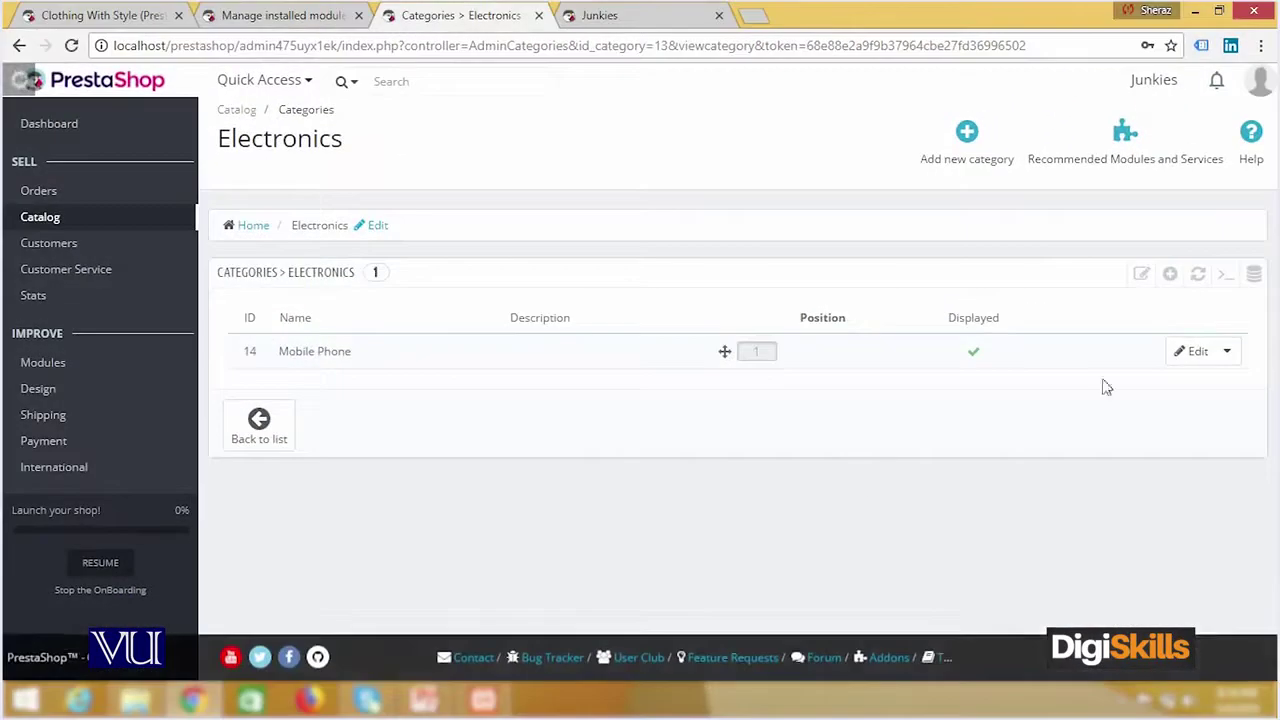
click(1208, 352)
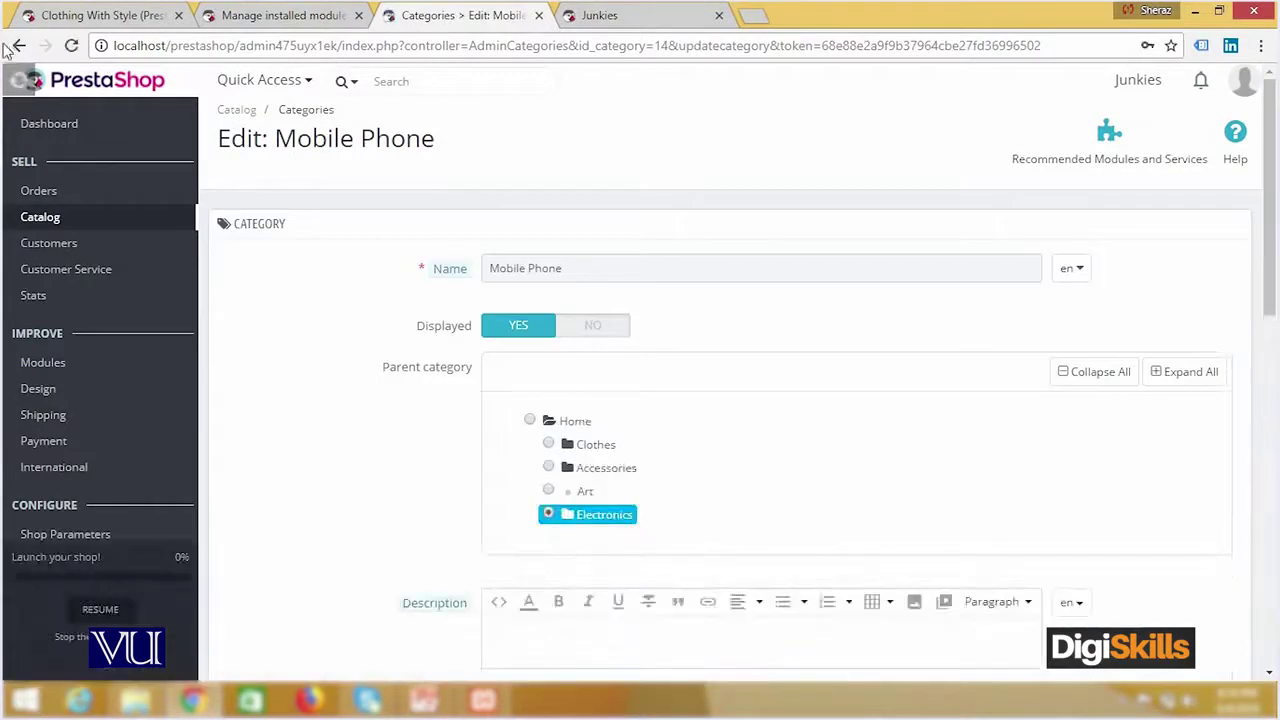
key(alt+Left)
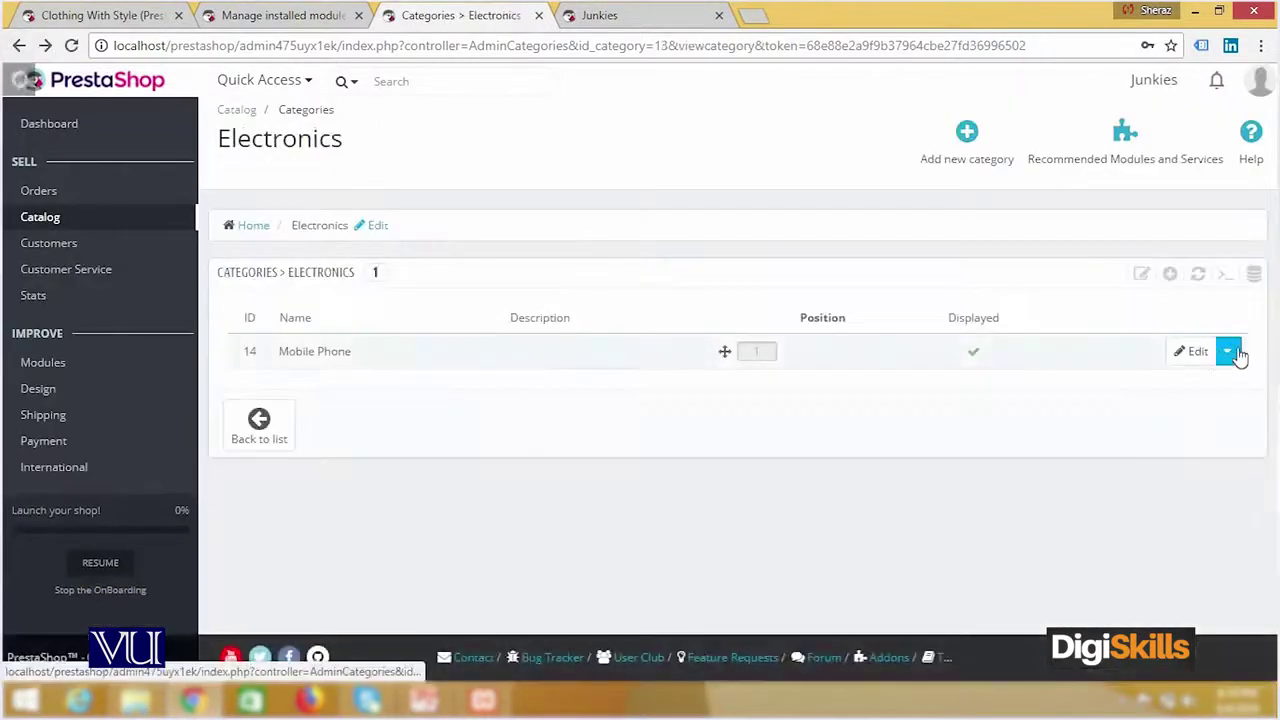
Step: Delete the Mobile Phone subcategory, using the recommended option of moving its products to the parent category and disabling them
click(1229, 352)
click(1166, 386)
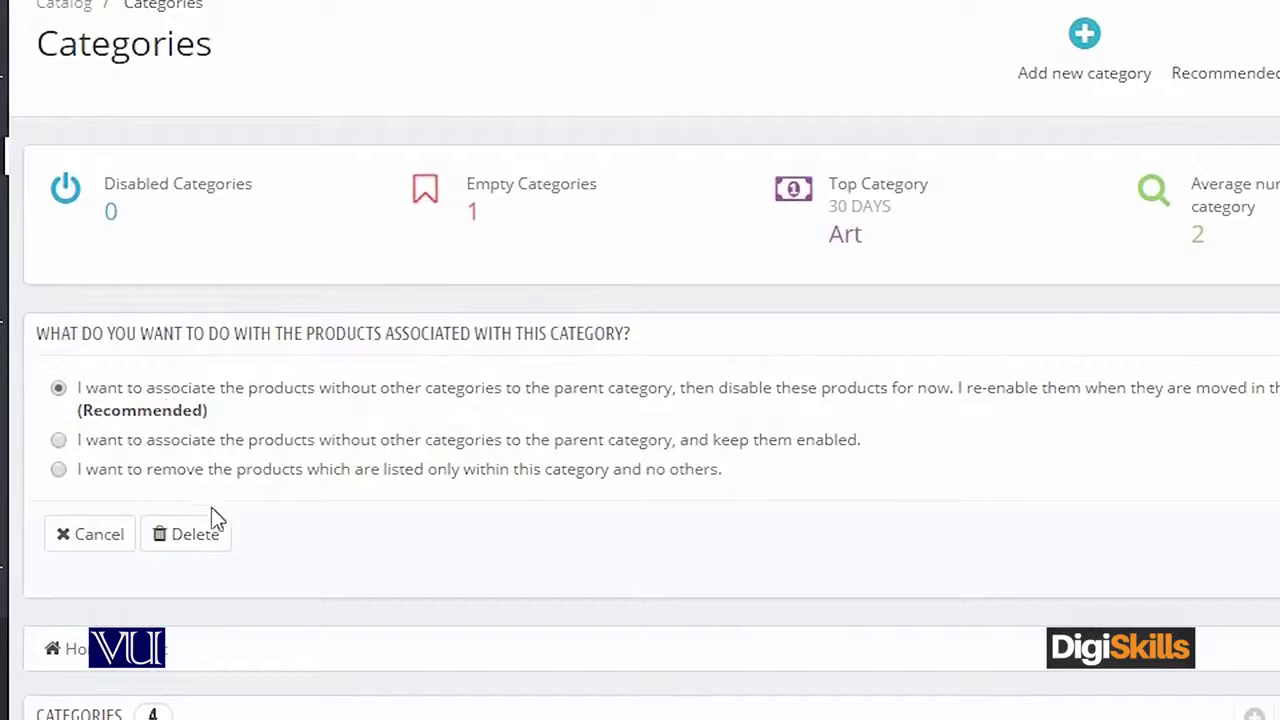
click(200, 535)
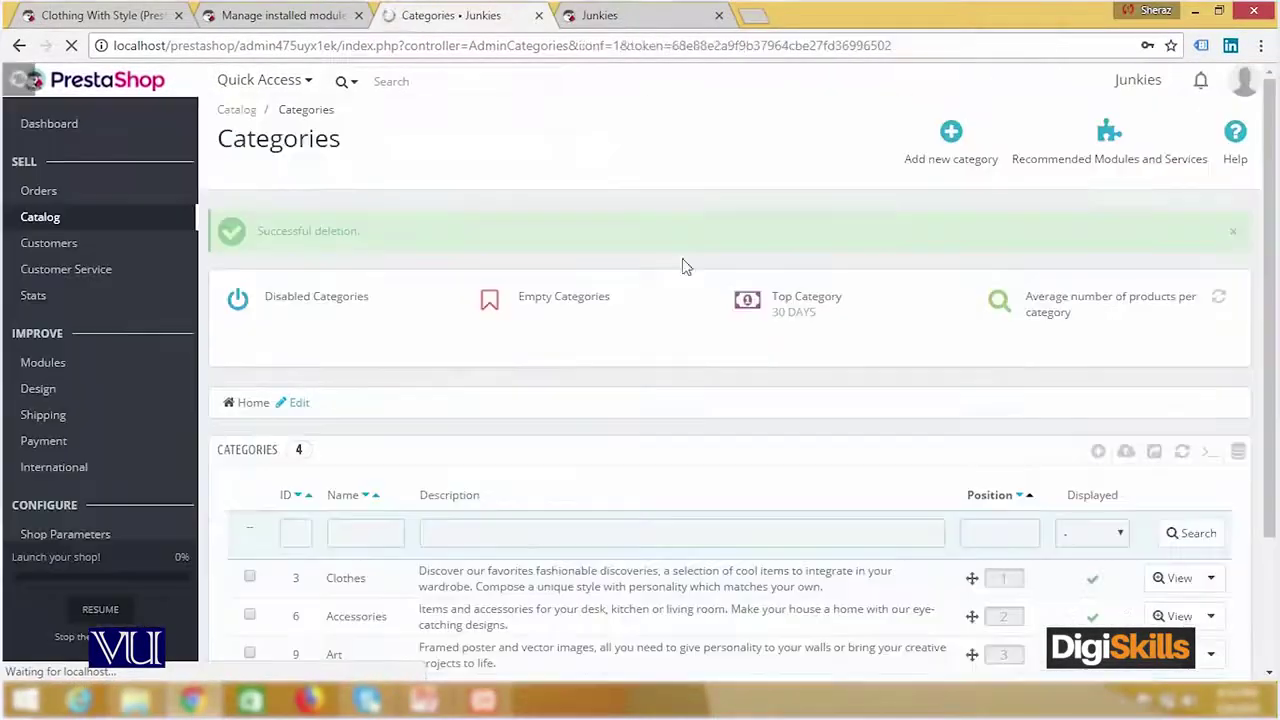
Step: Reload the storefront to check its menu and the Electronics page description, and return to the back office categories
click(655, 18)
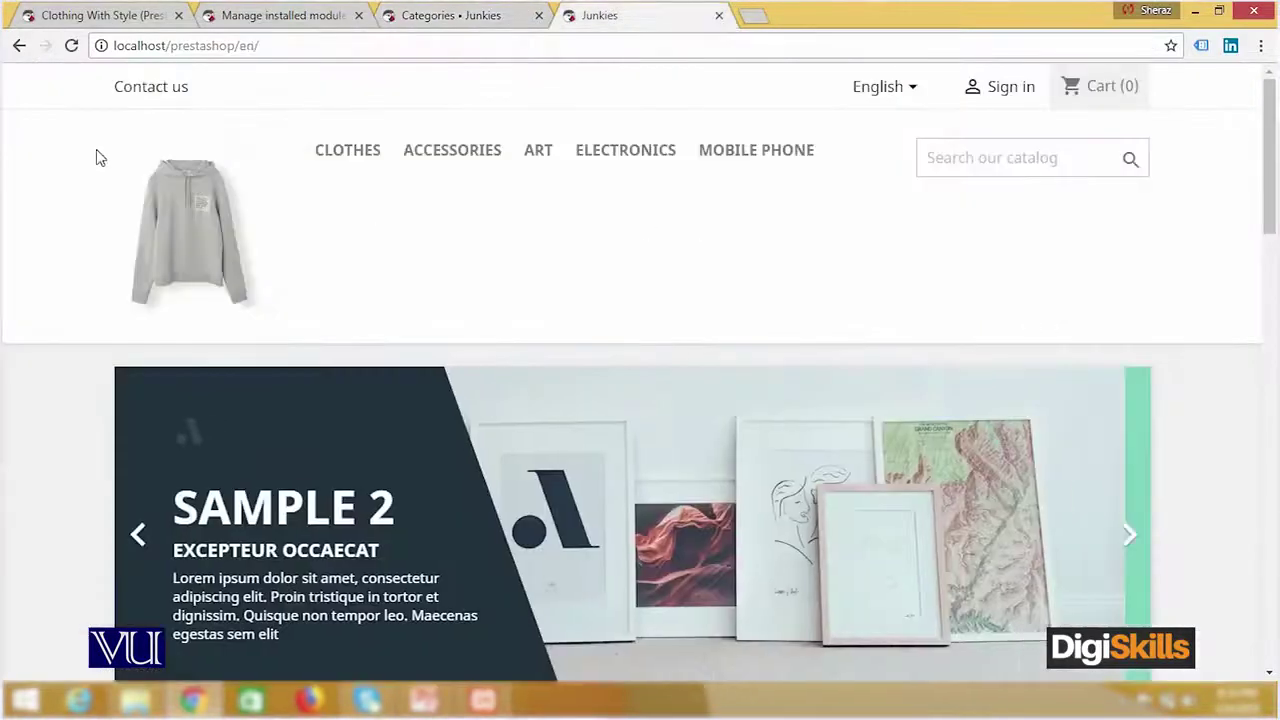
right_click(52, 146)
click(74, 200)
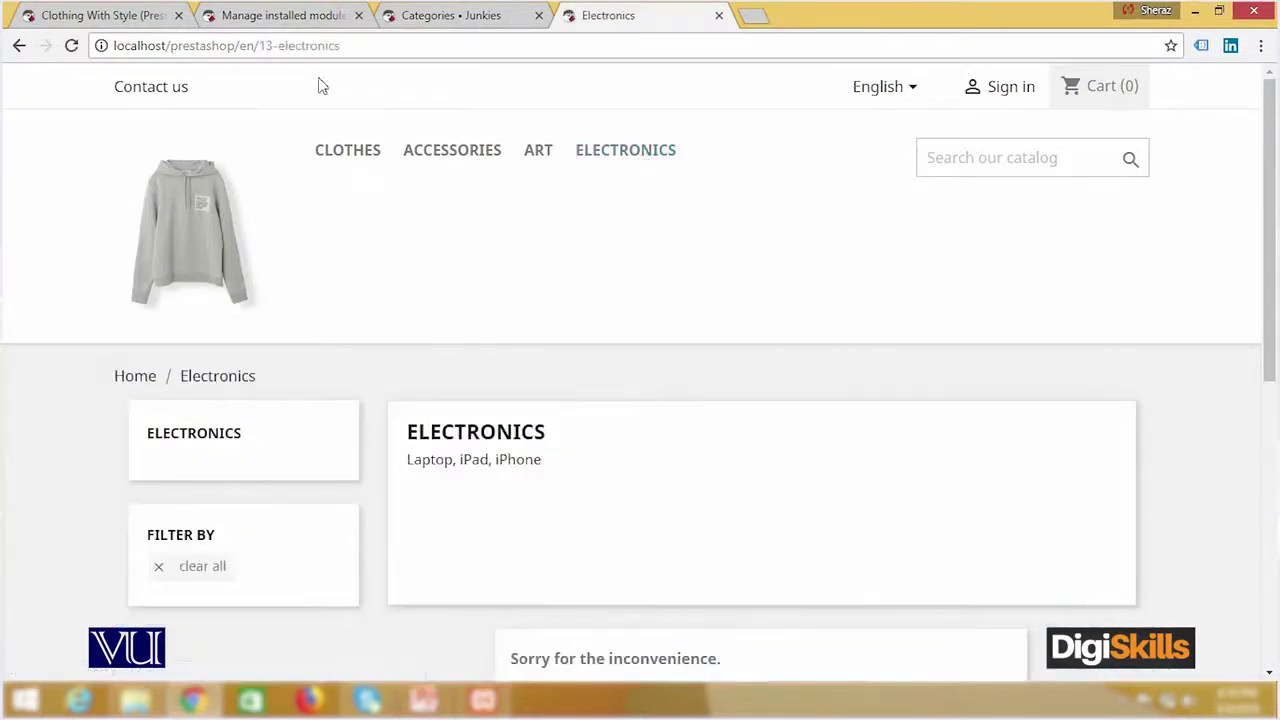
triple_click(524, 458)
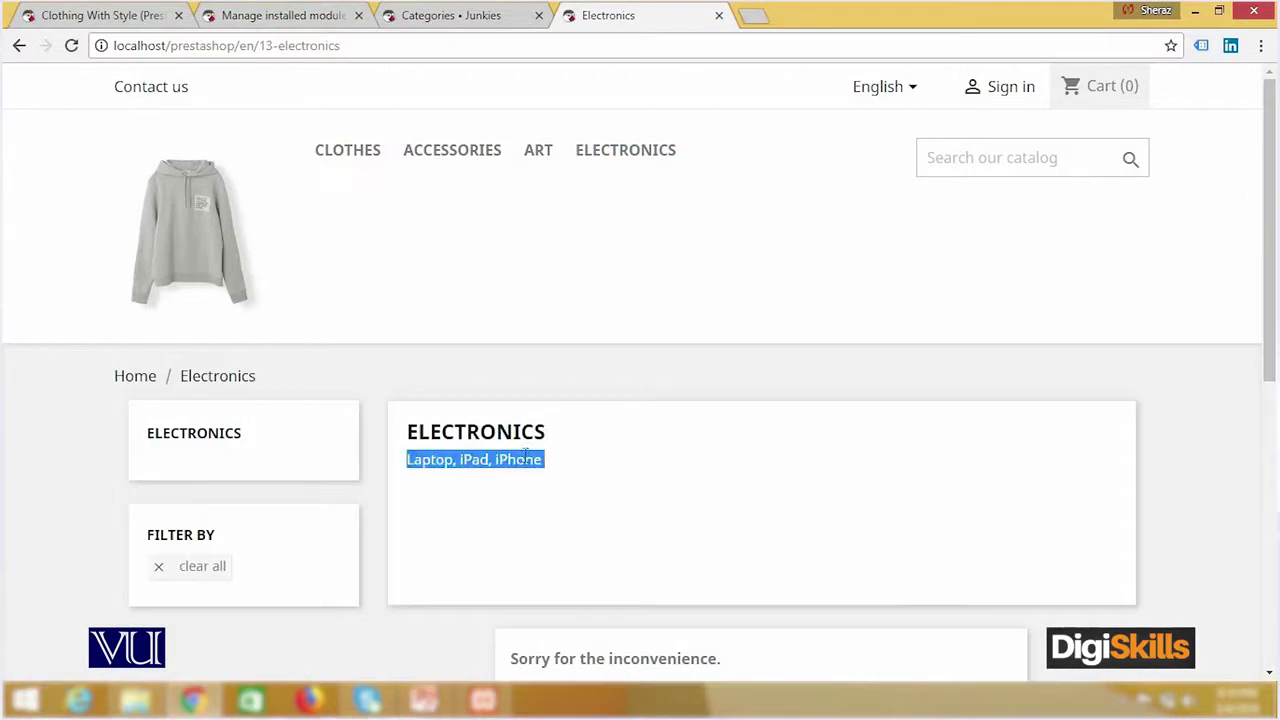
click(16, 46)
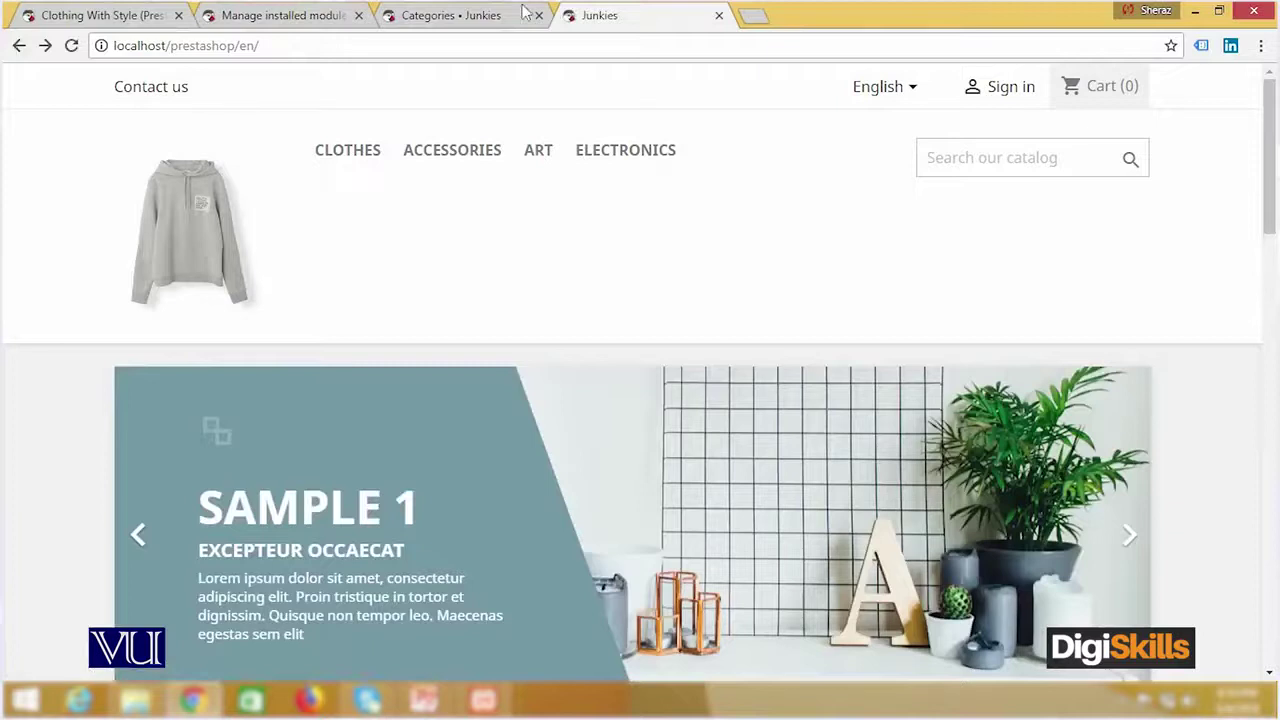
click(520, 14)
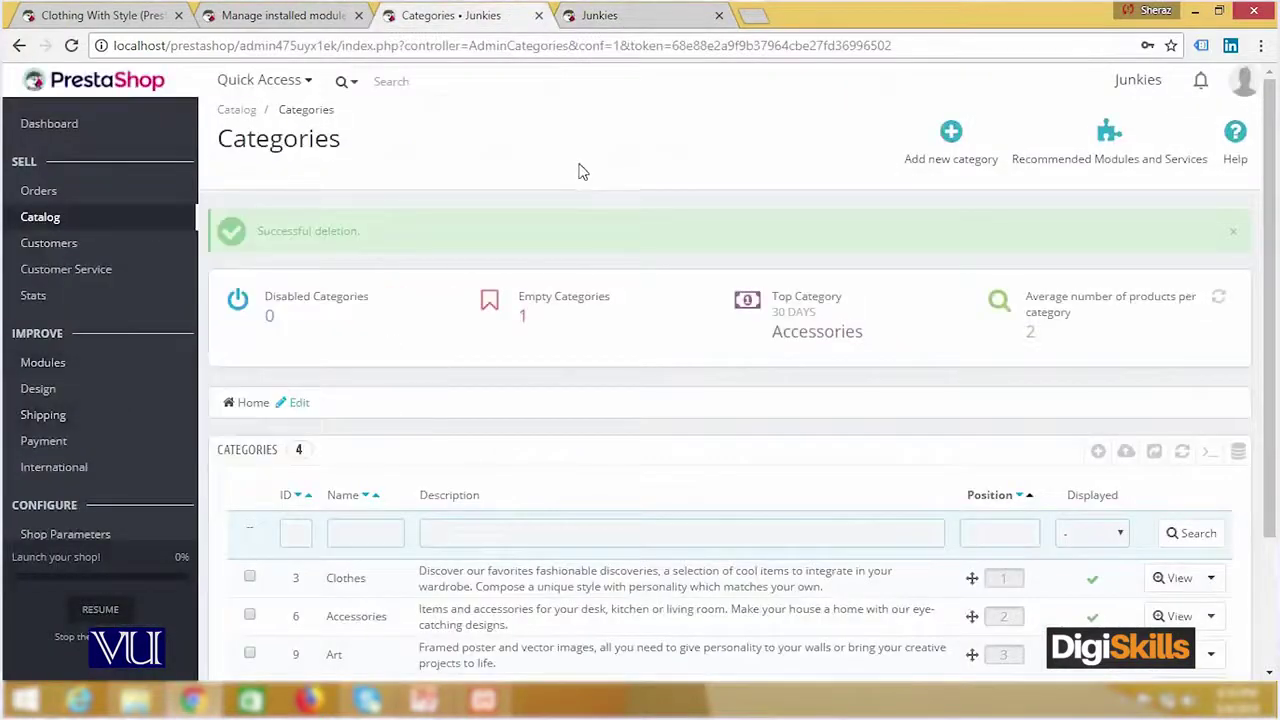